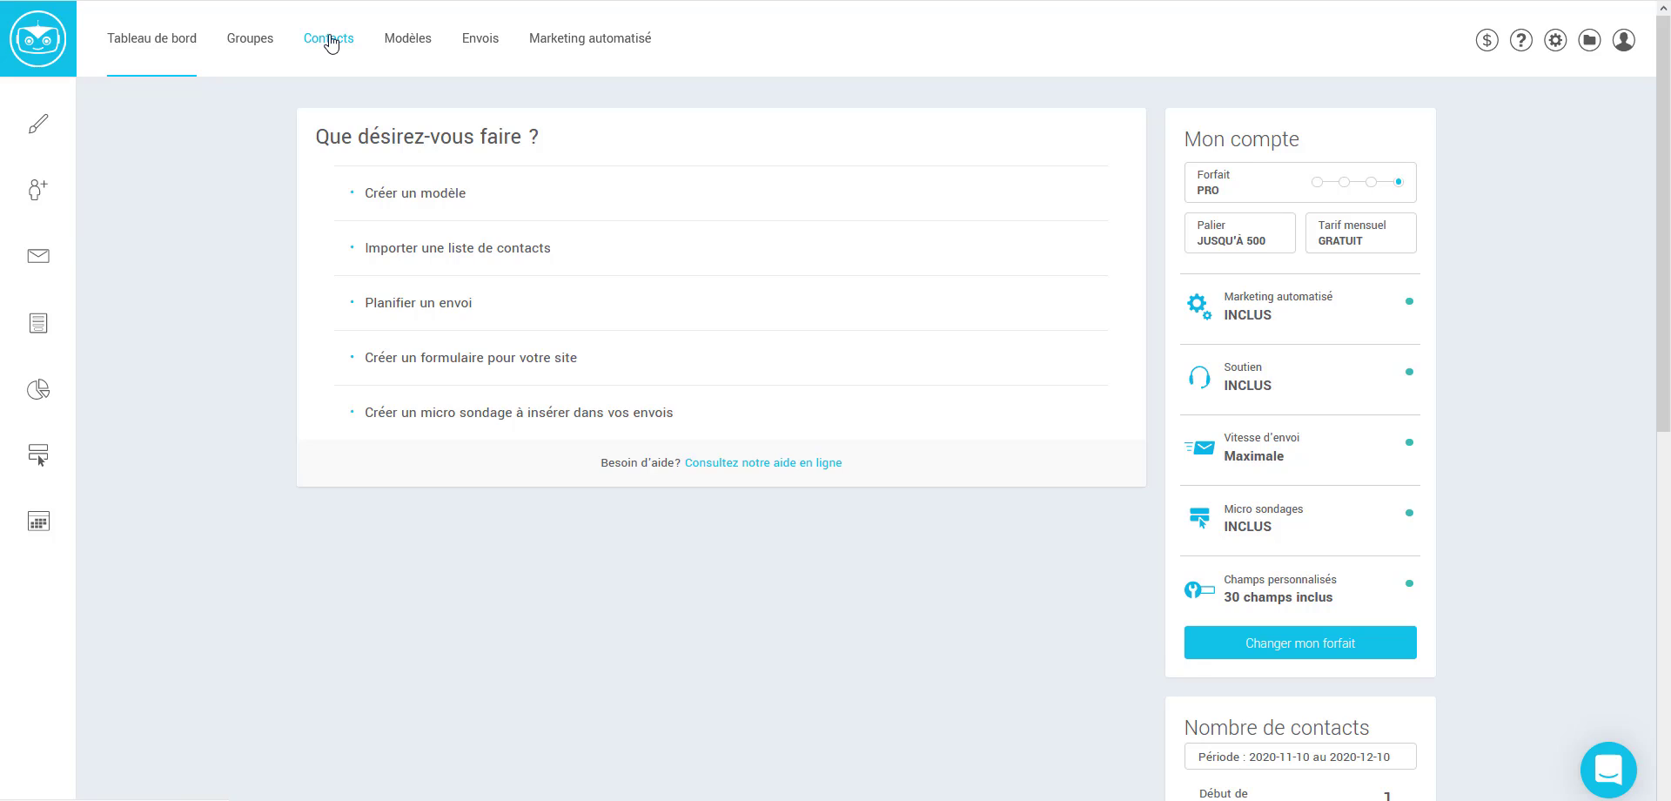
# - Open the subscribed contact's record for editing and review its standard, custom field and group sections
pyautogui.click(329, 39)
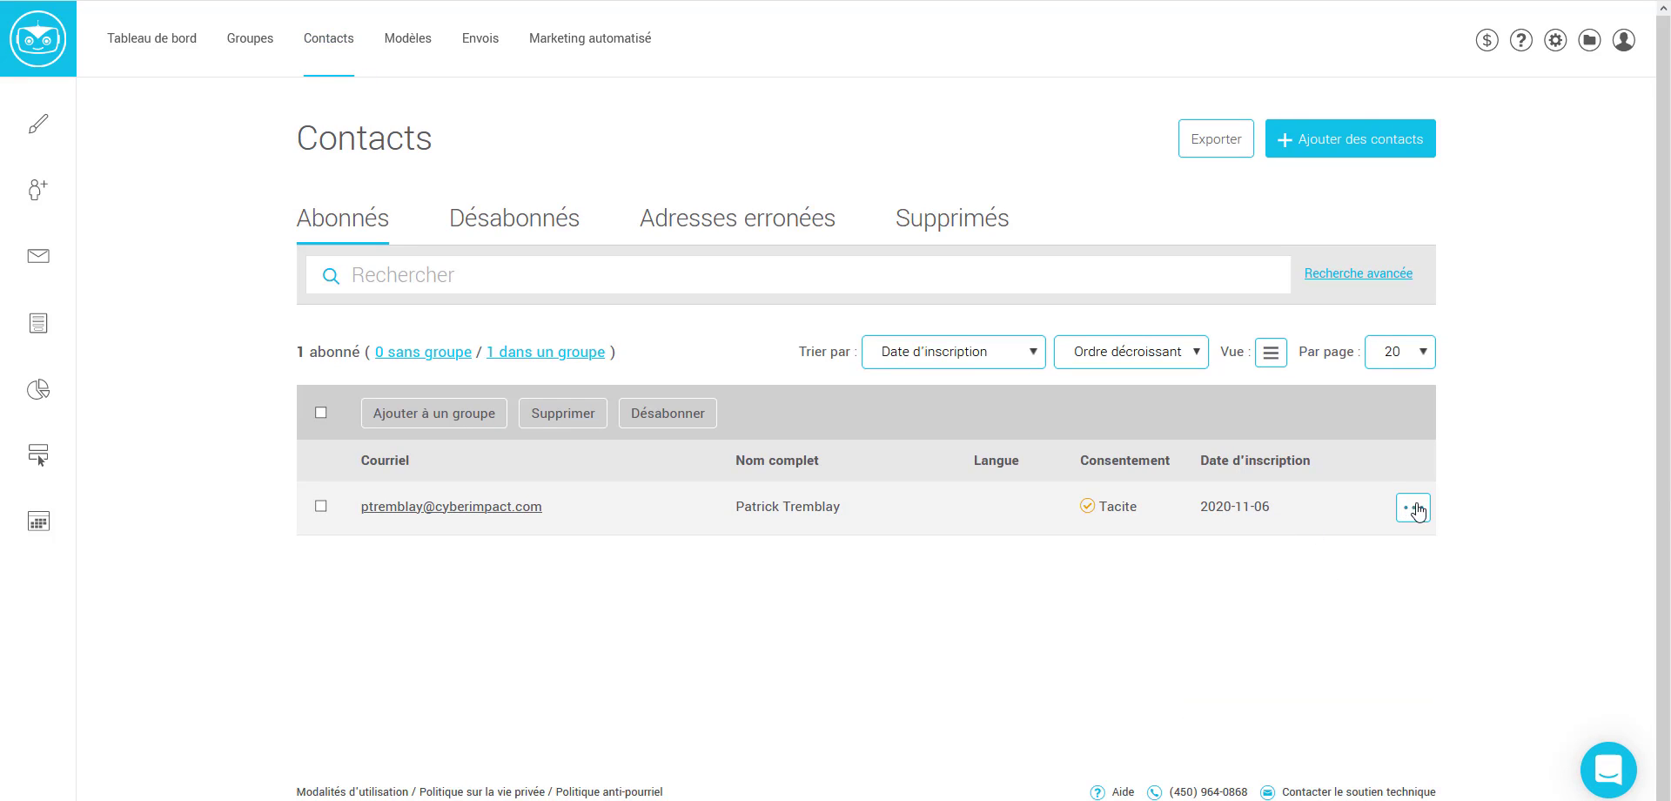
pyautogui.click(1418, 511)
pyautogui.click(1283, 550)
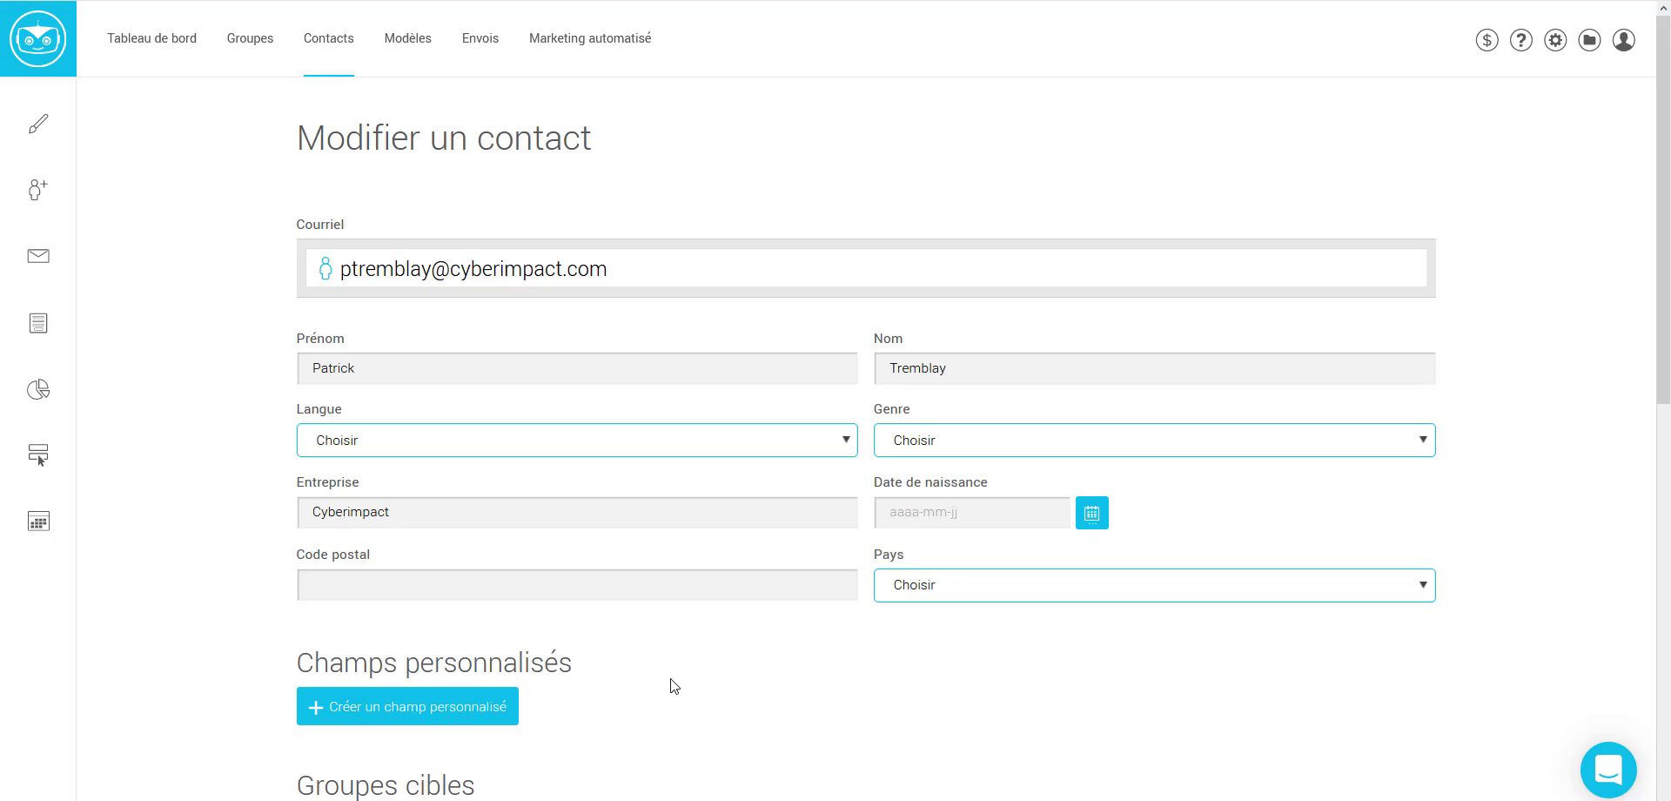
pyautogui.scroll(-1, 670, 679)
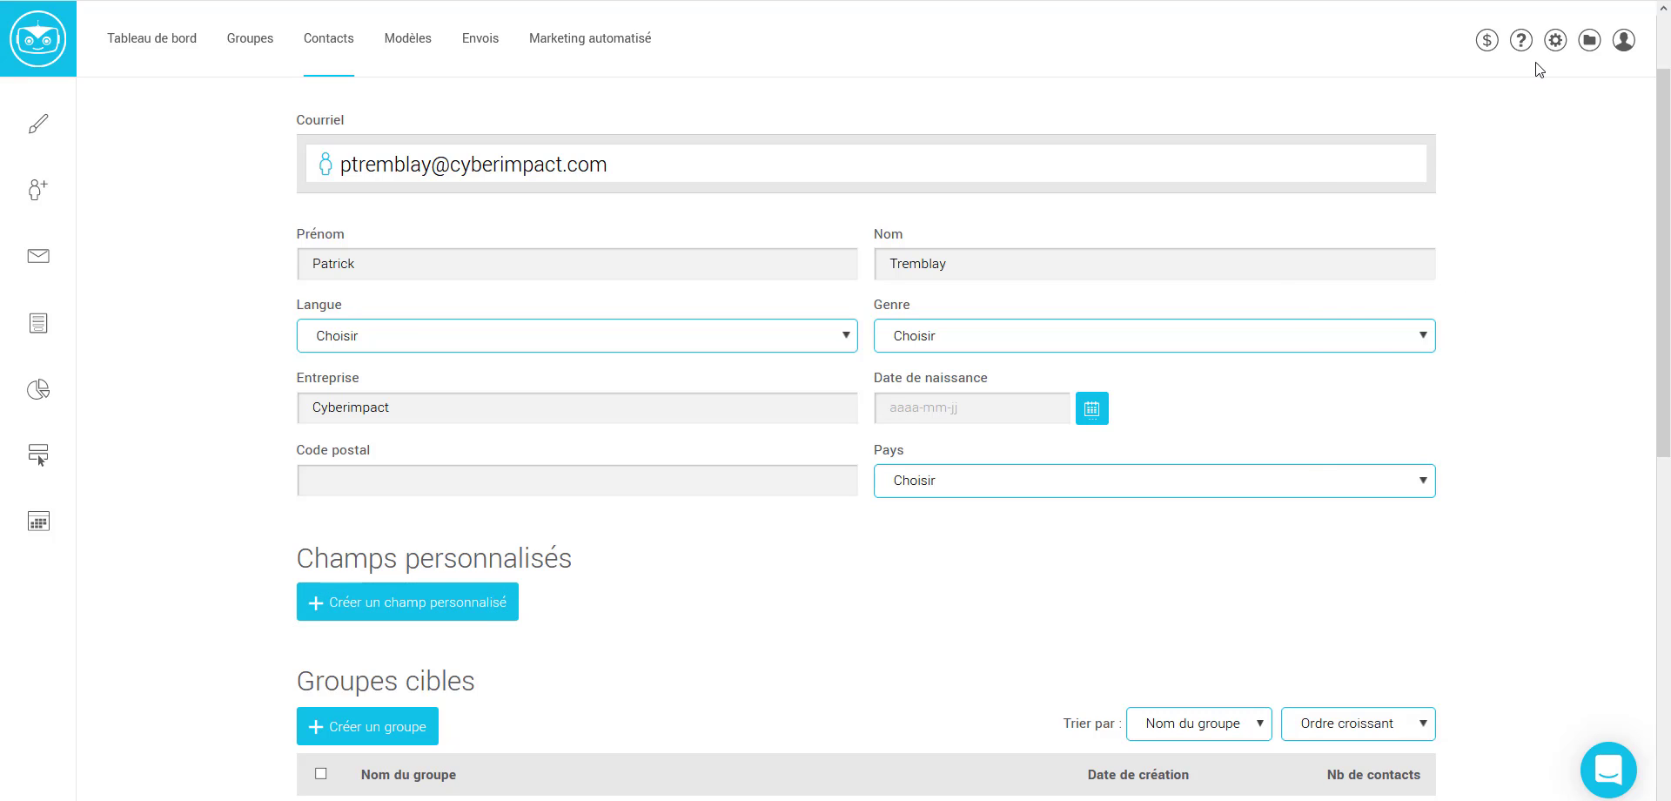
# - In the application configuration's custom fields, create and save a Date field named "Date d'Achat"
pyautogui.click(1557, 44)
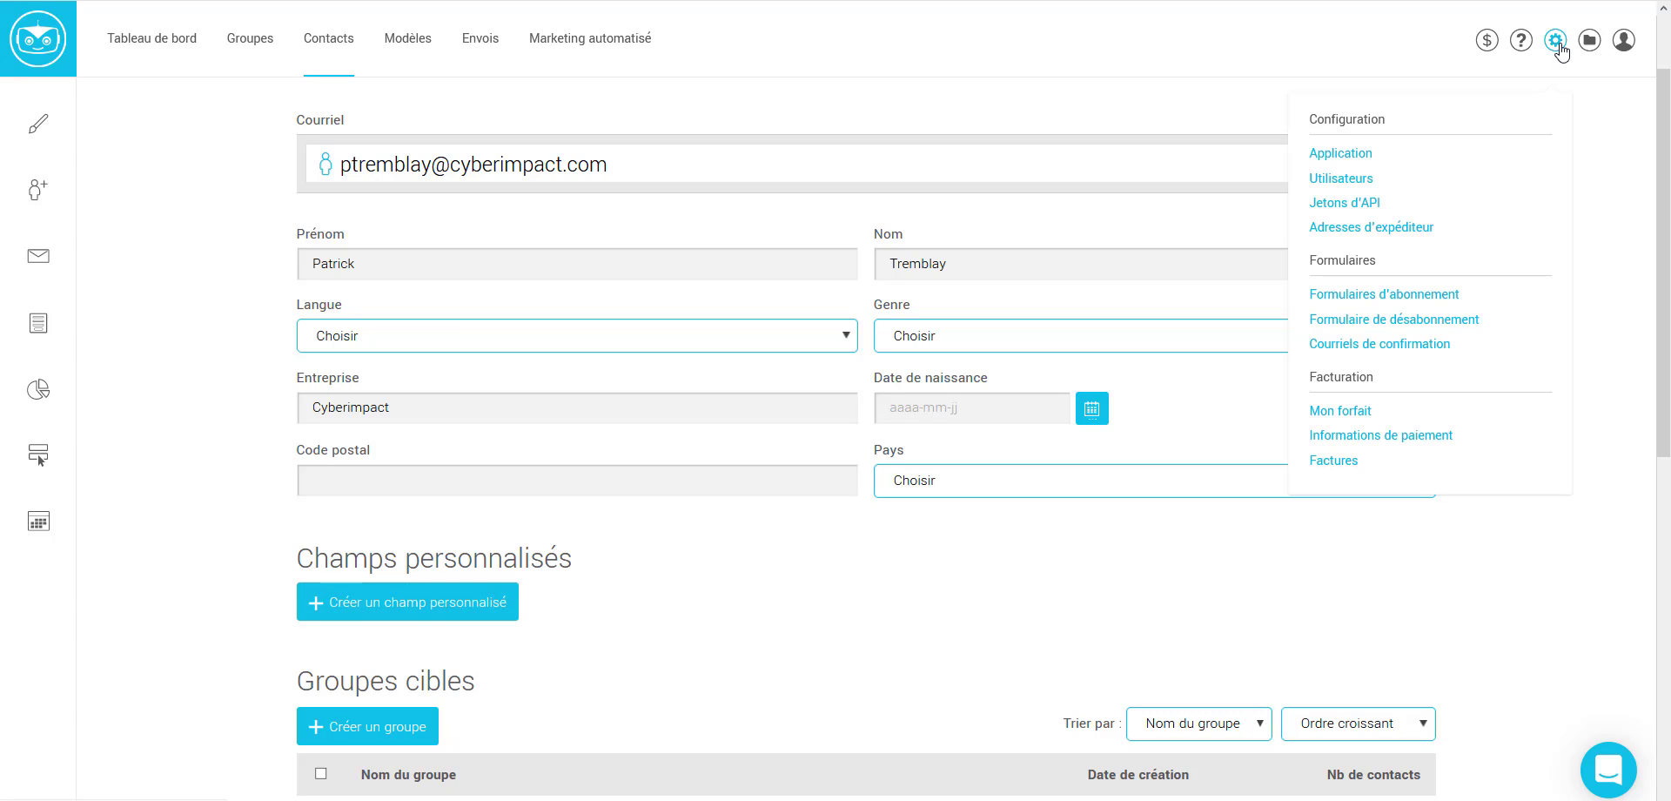
pyautogui.click(1341, 154)
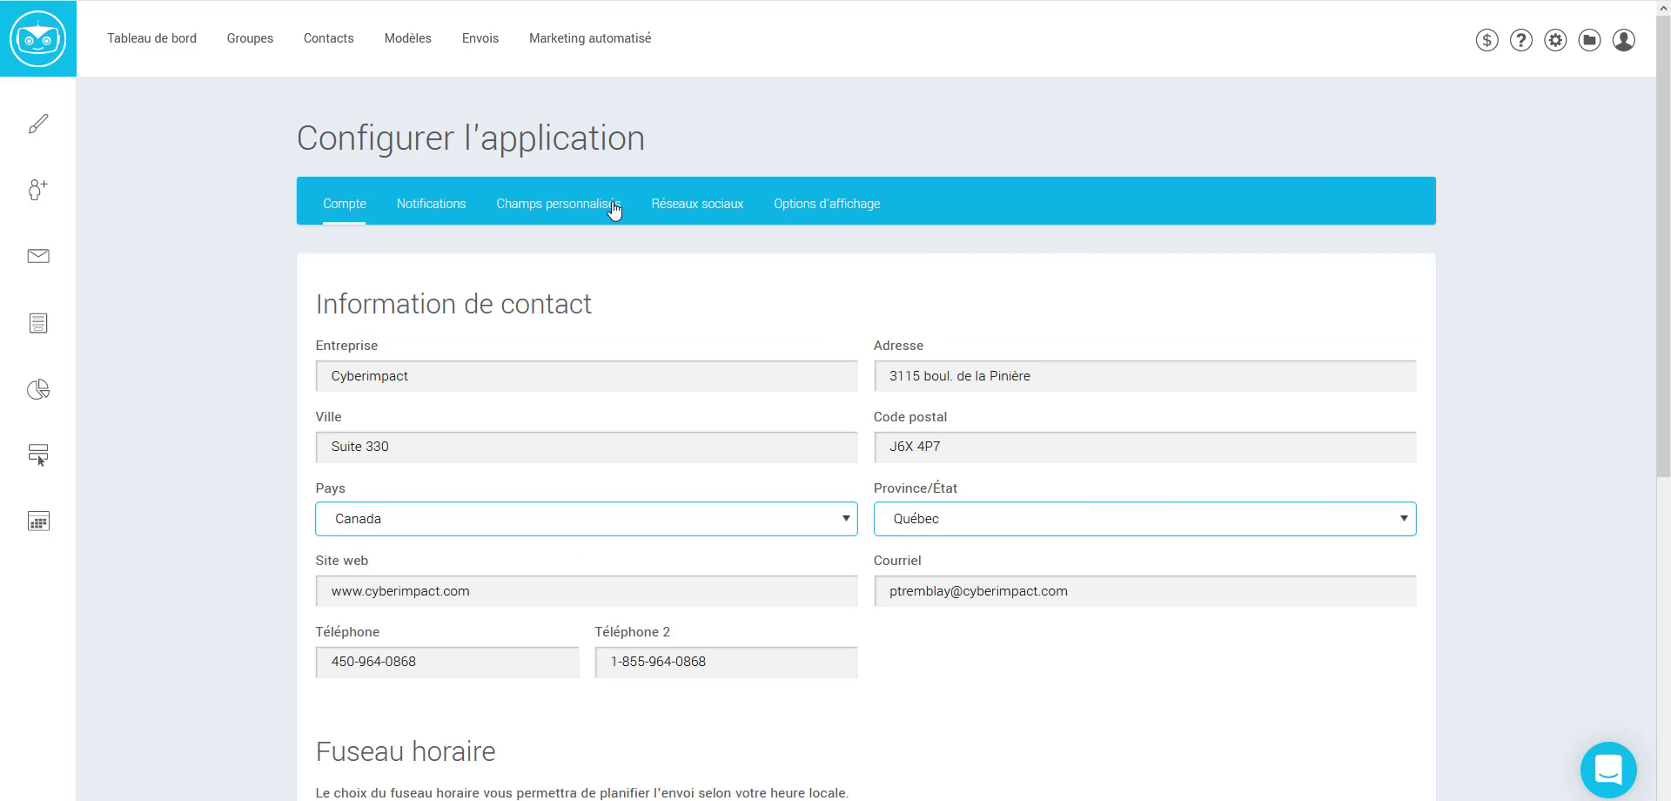
pyautogui.click(546, 207)
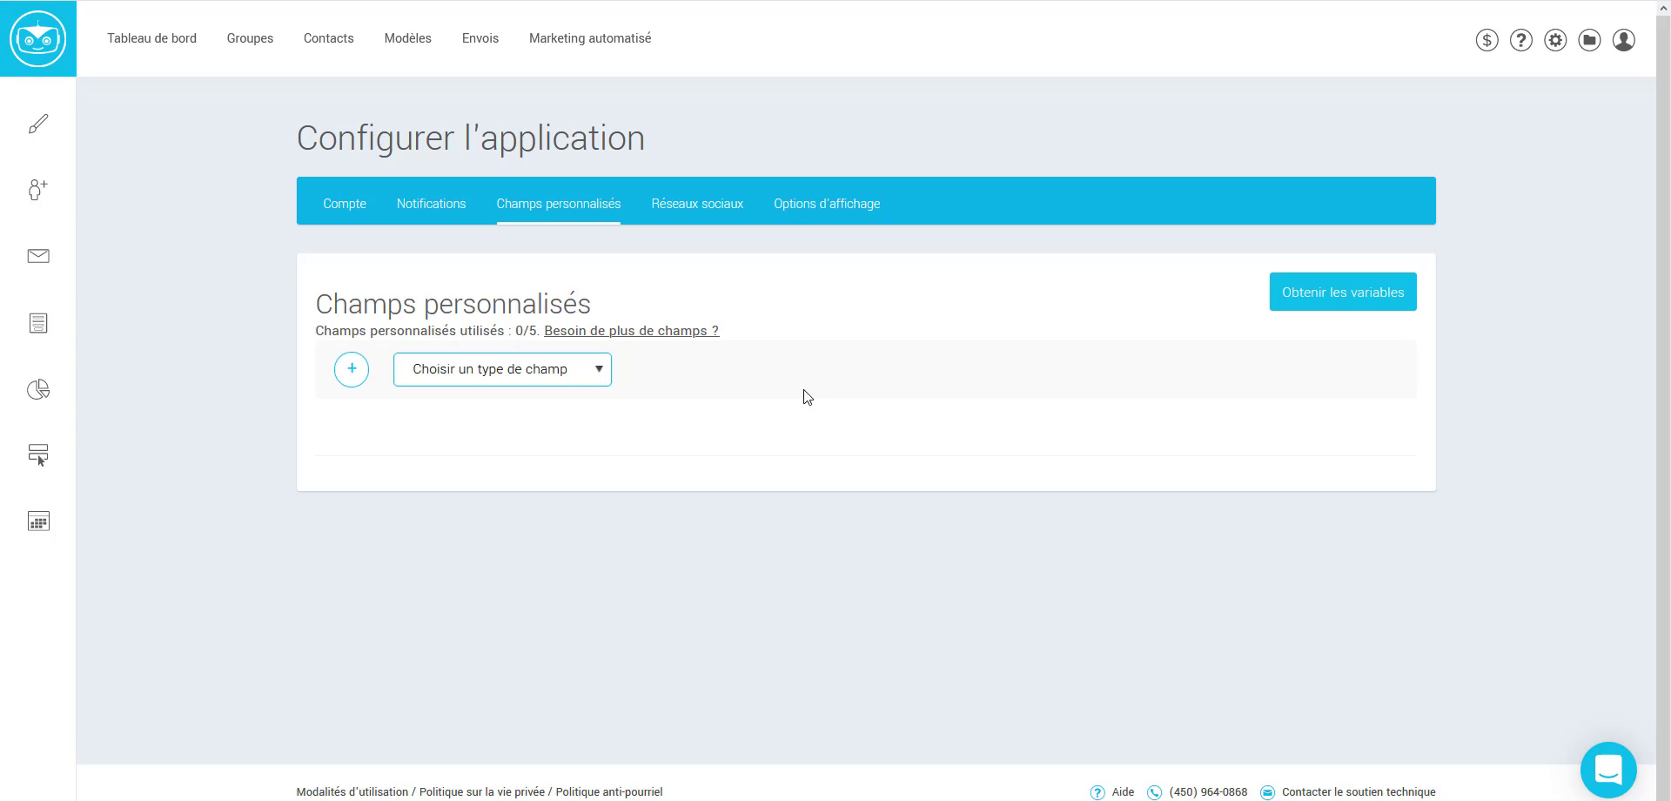
pyautogui.click(599, 372)
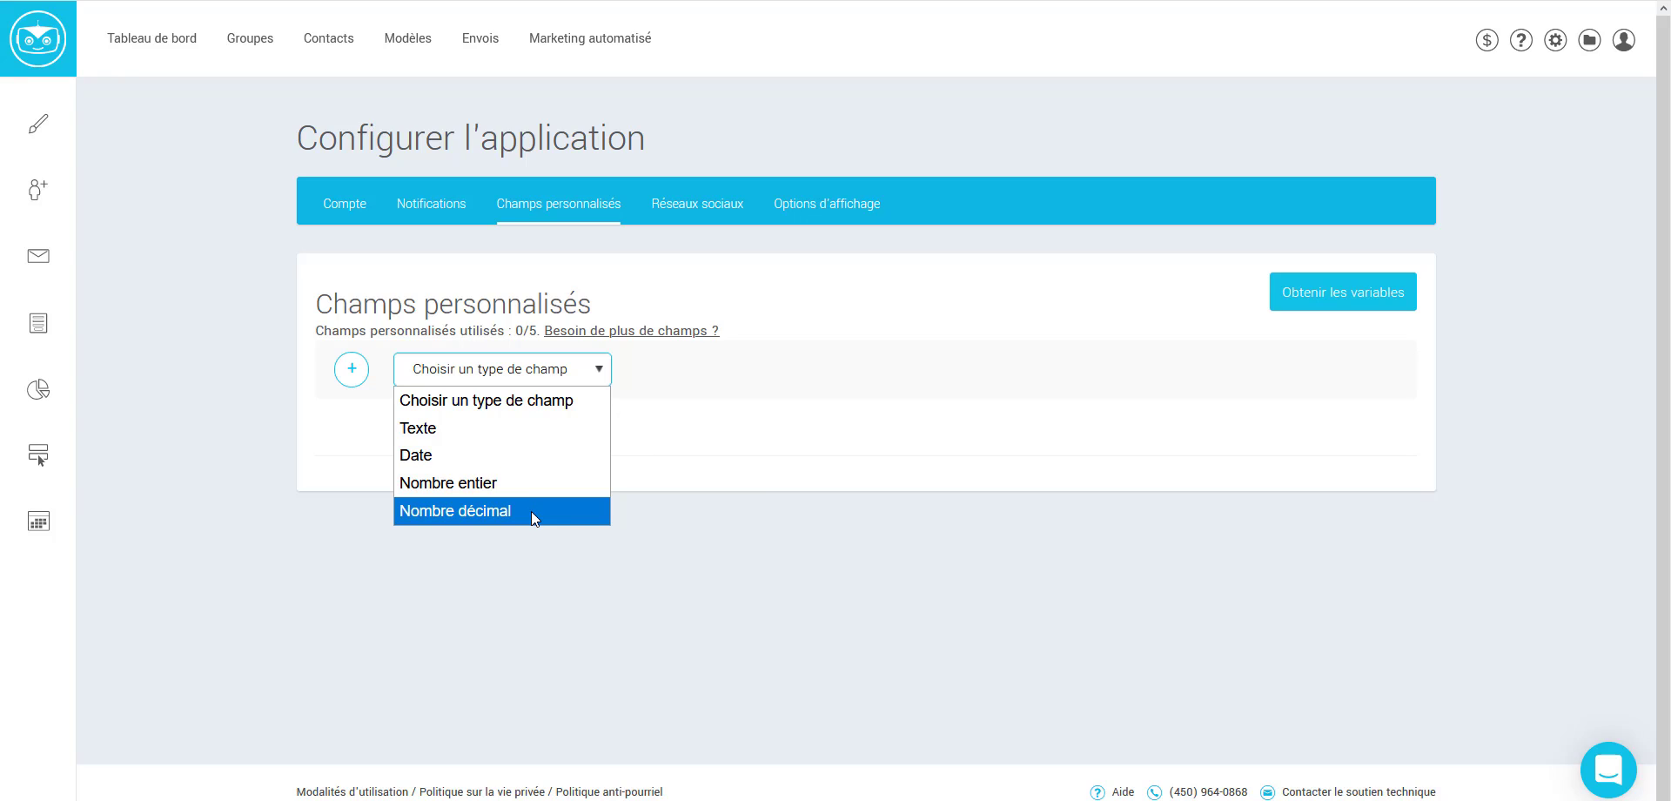
pyautogui.click(466, 456)
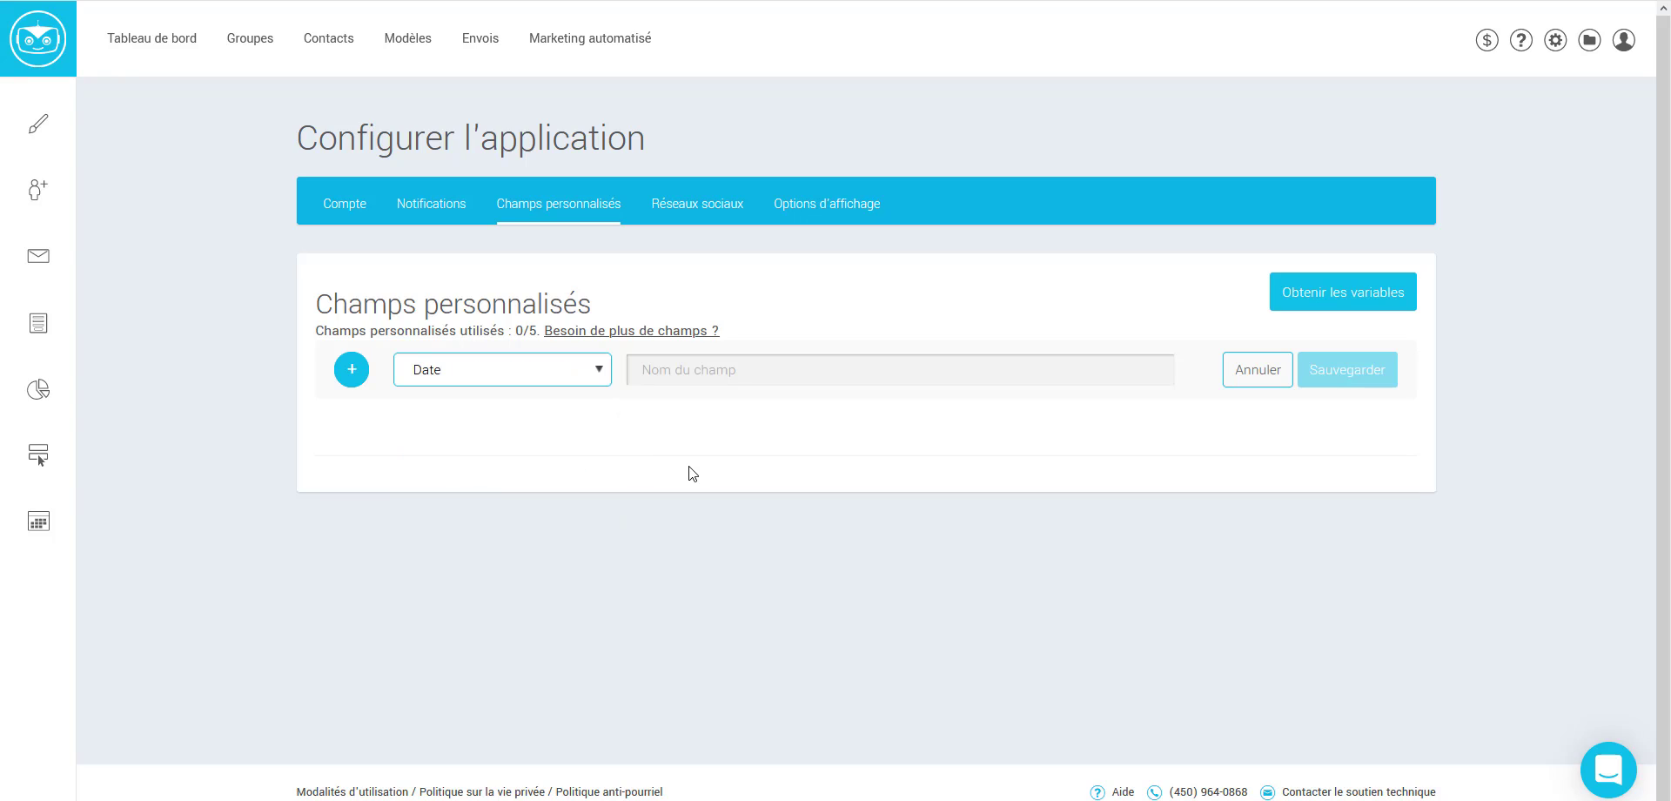
pyautogui.click(727, 366)
pyautogui.write('Date')
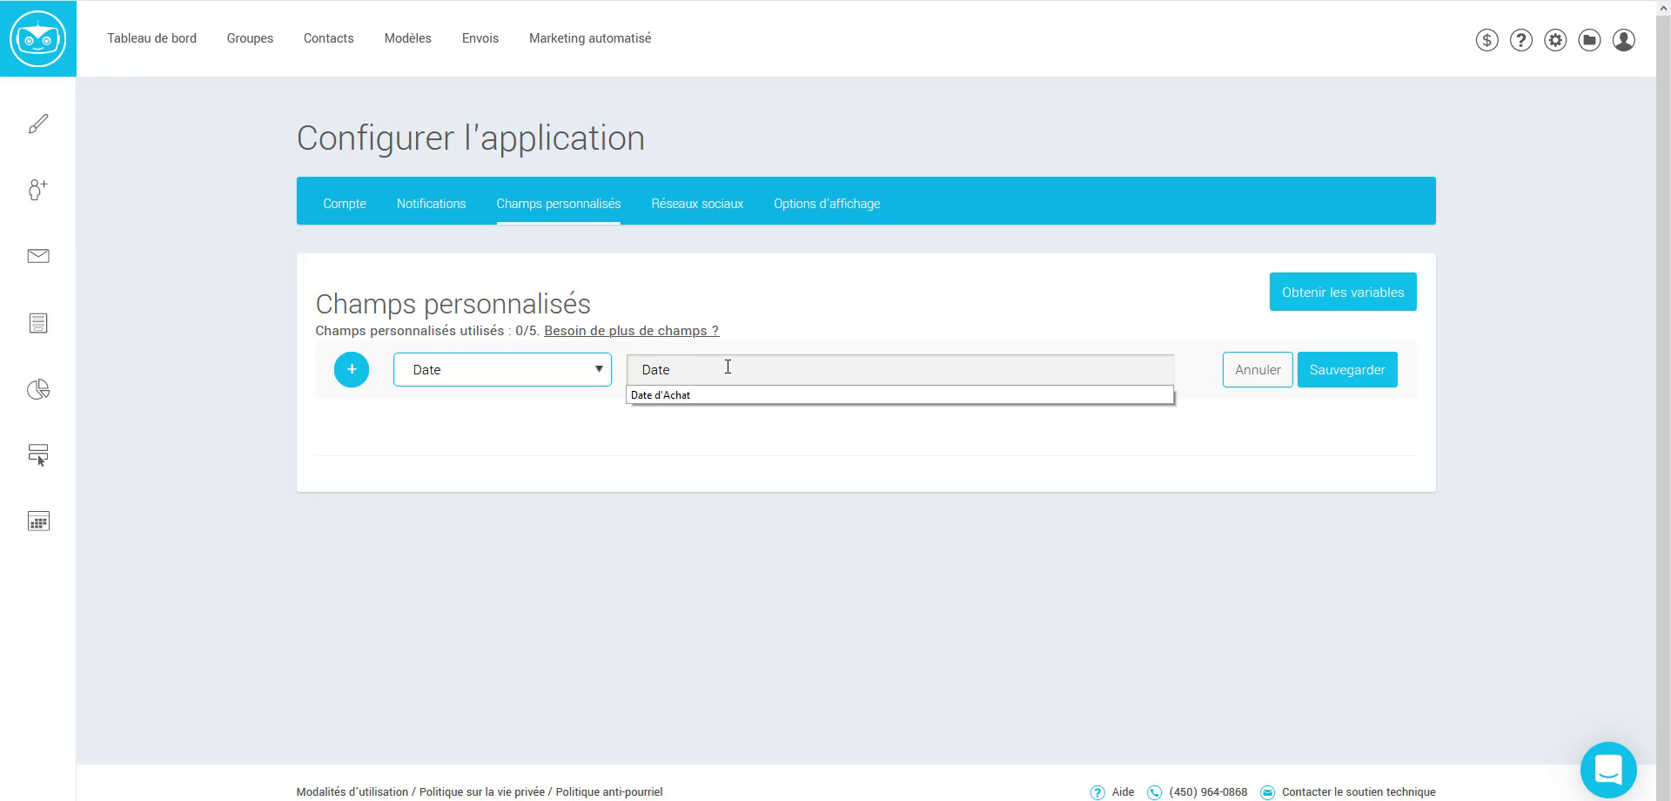
pyautogui.write(" d'Achat")
pyautogui.click(1345, 372)
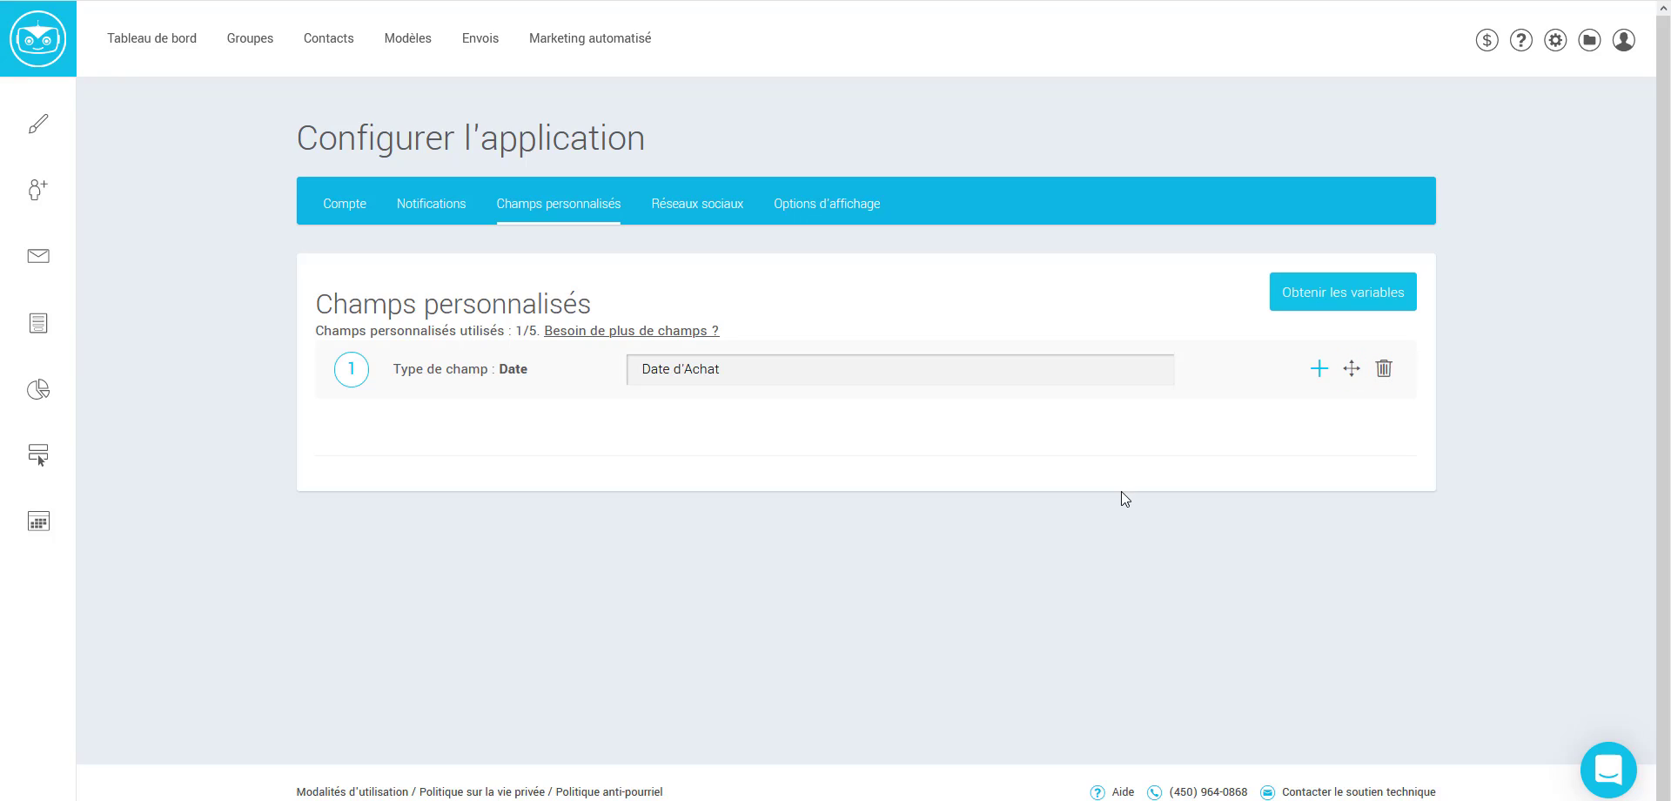
# - Add and save a second custom field of type Texte named "Produit"
pyautogui.click(1319, 370)
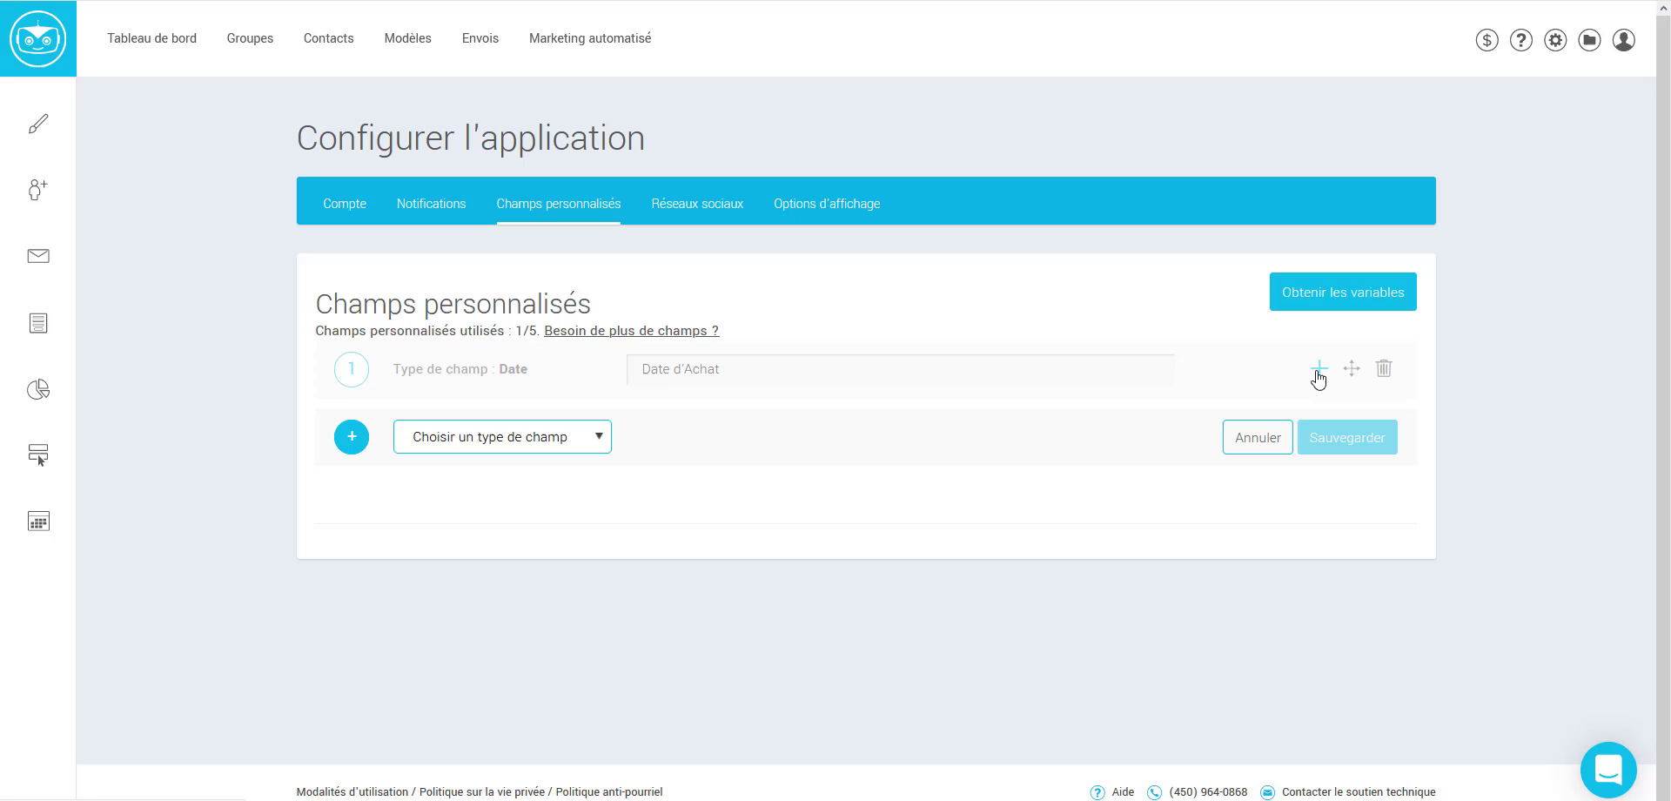
pyautogui.click(599, 440)
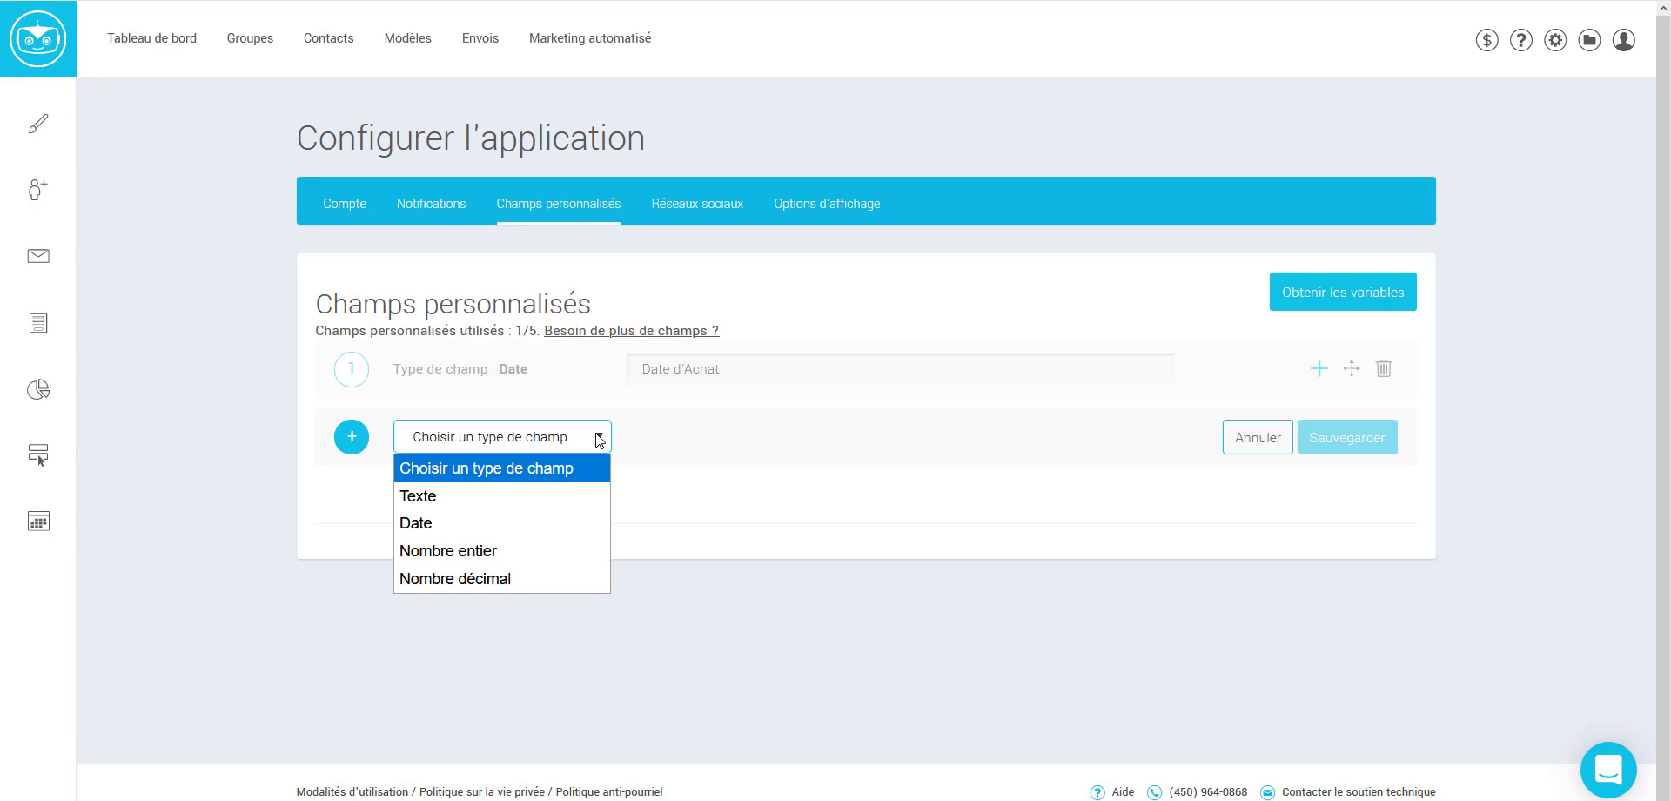
pyautogui.click(473, 494)
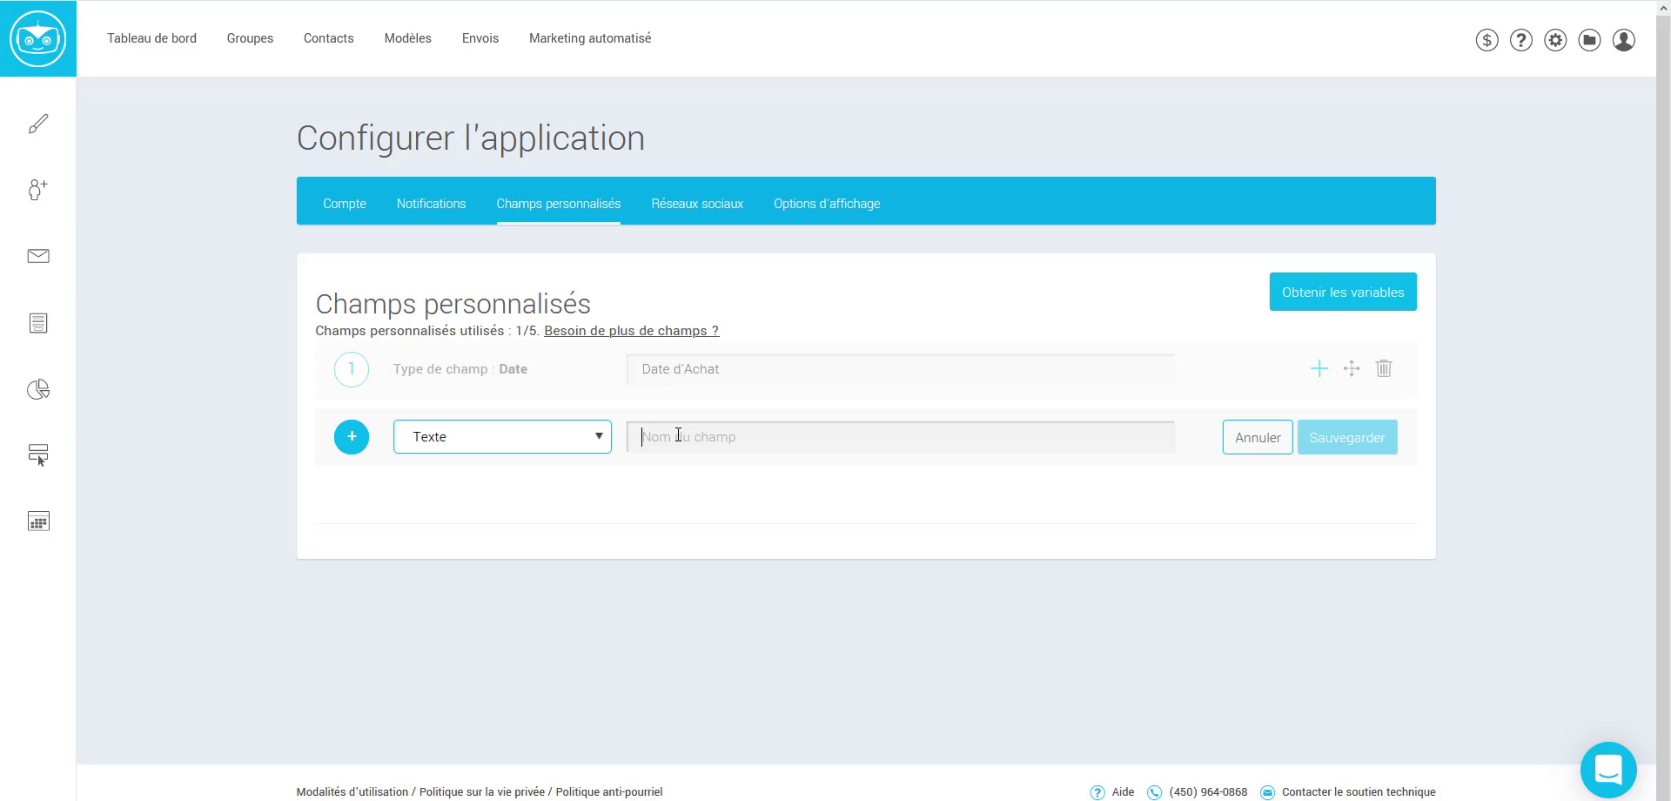
pyautogui.write('Produit')
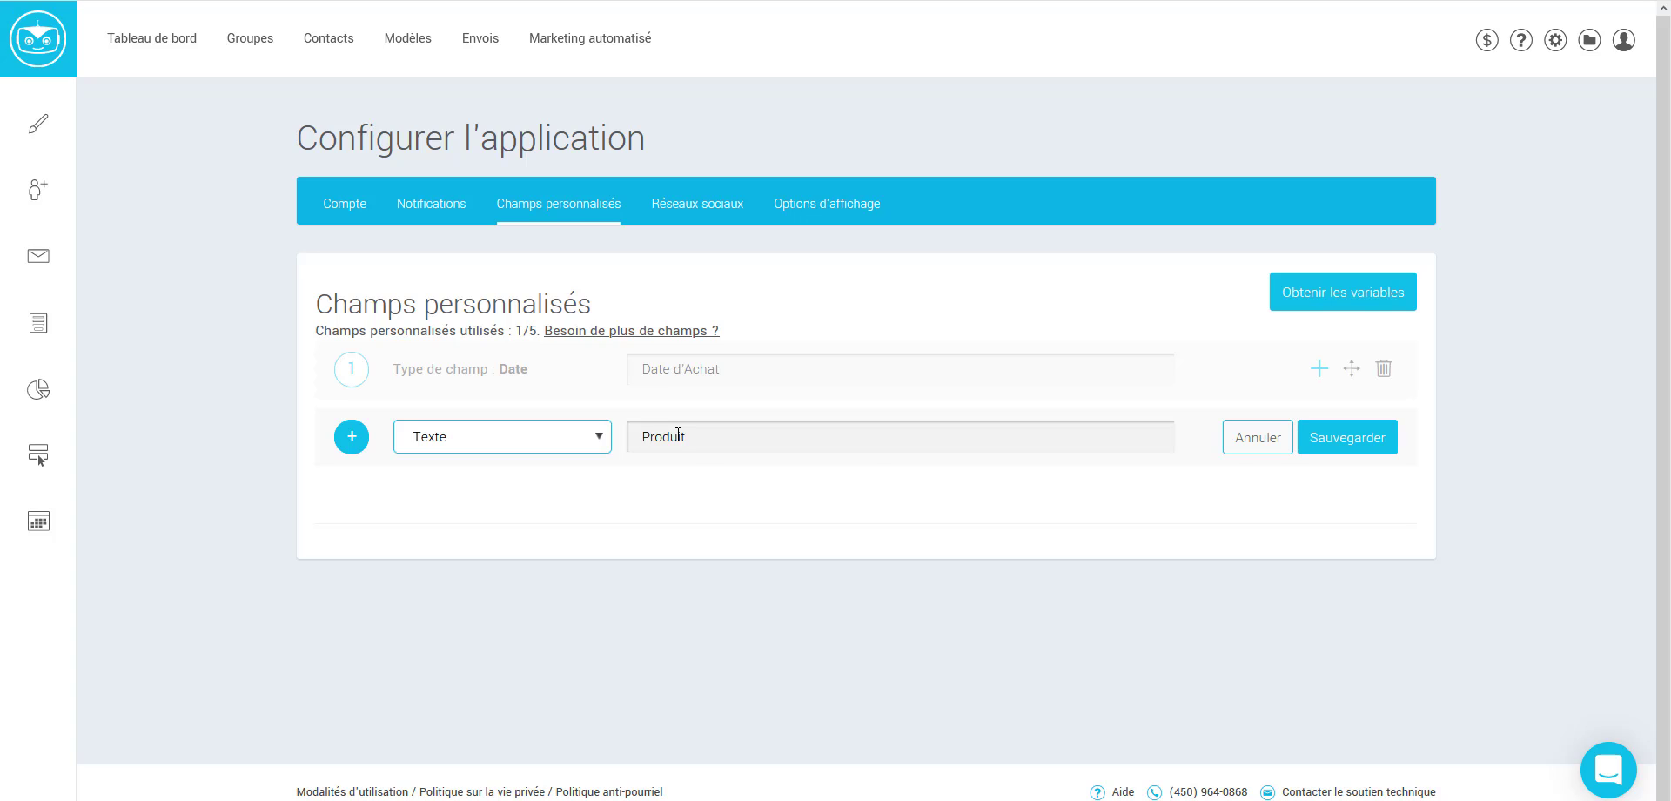
pyautogui.click(1336, 441)
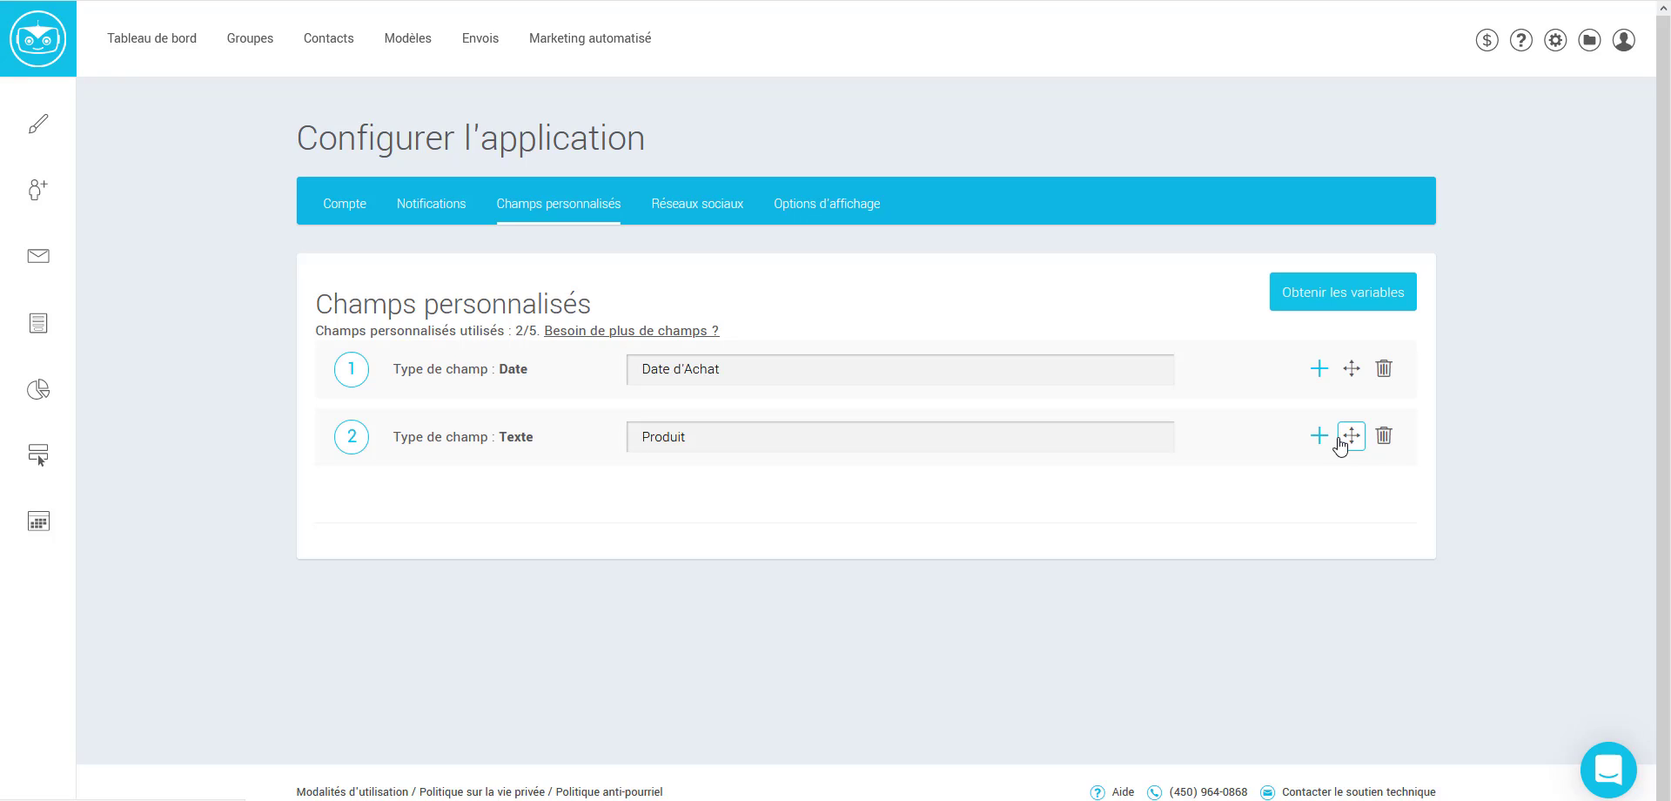
# - Open the subscribed contact for editing and set its Date d'Achat custom field to 2020-09-17
pyautogui.click(336, 43)
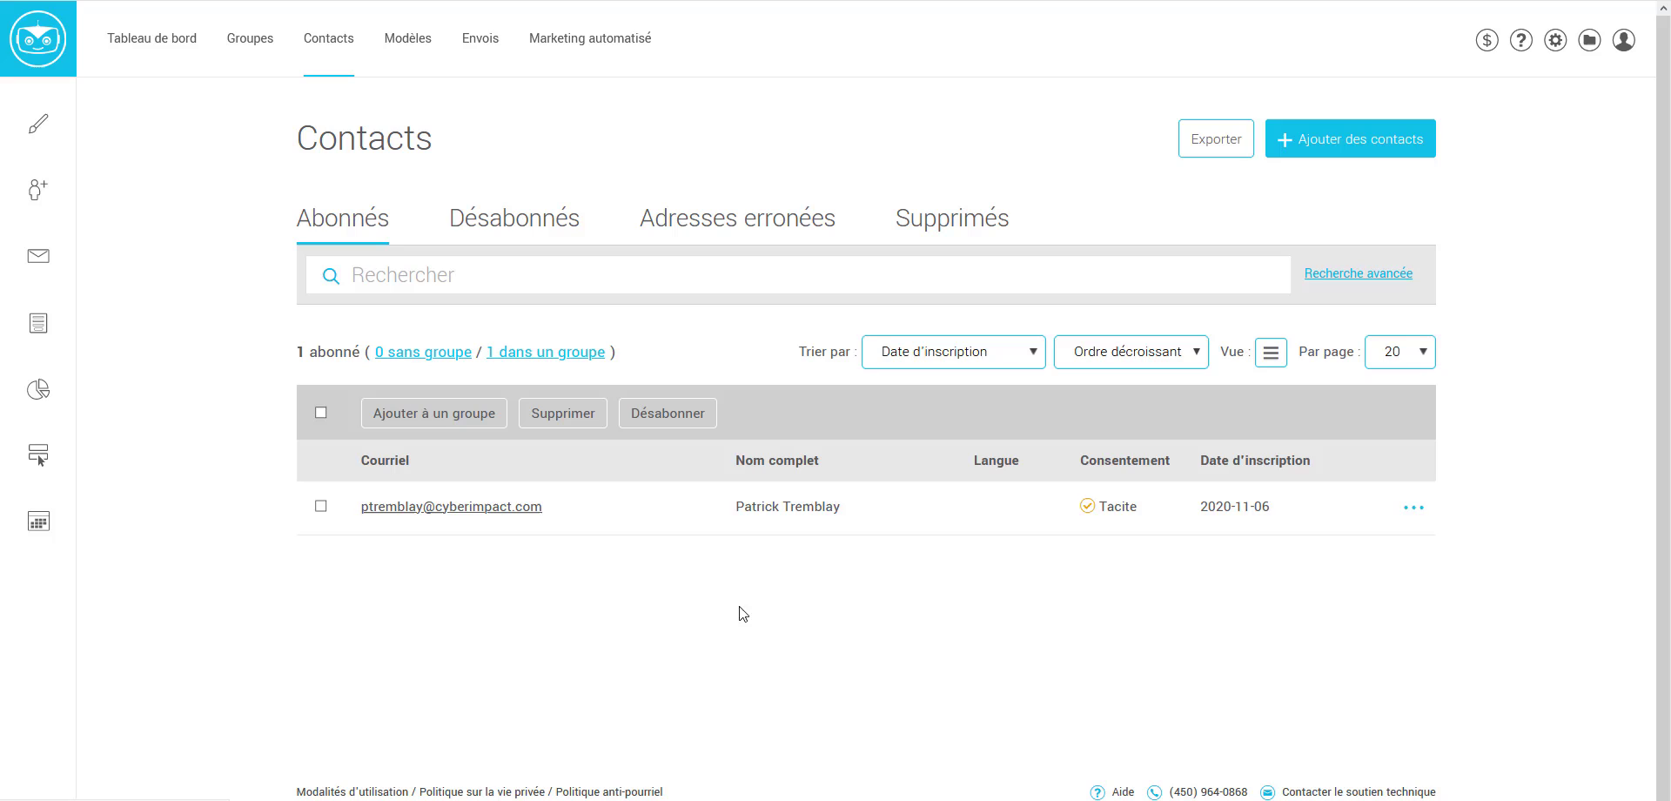
pyautogui.click(1415, 511)
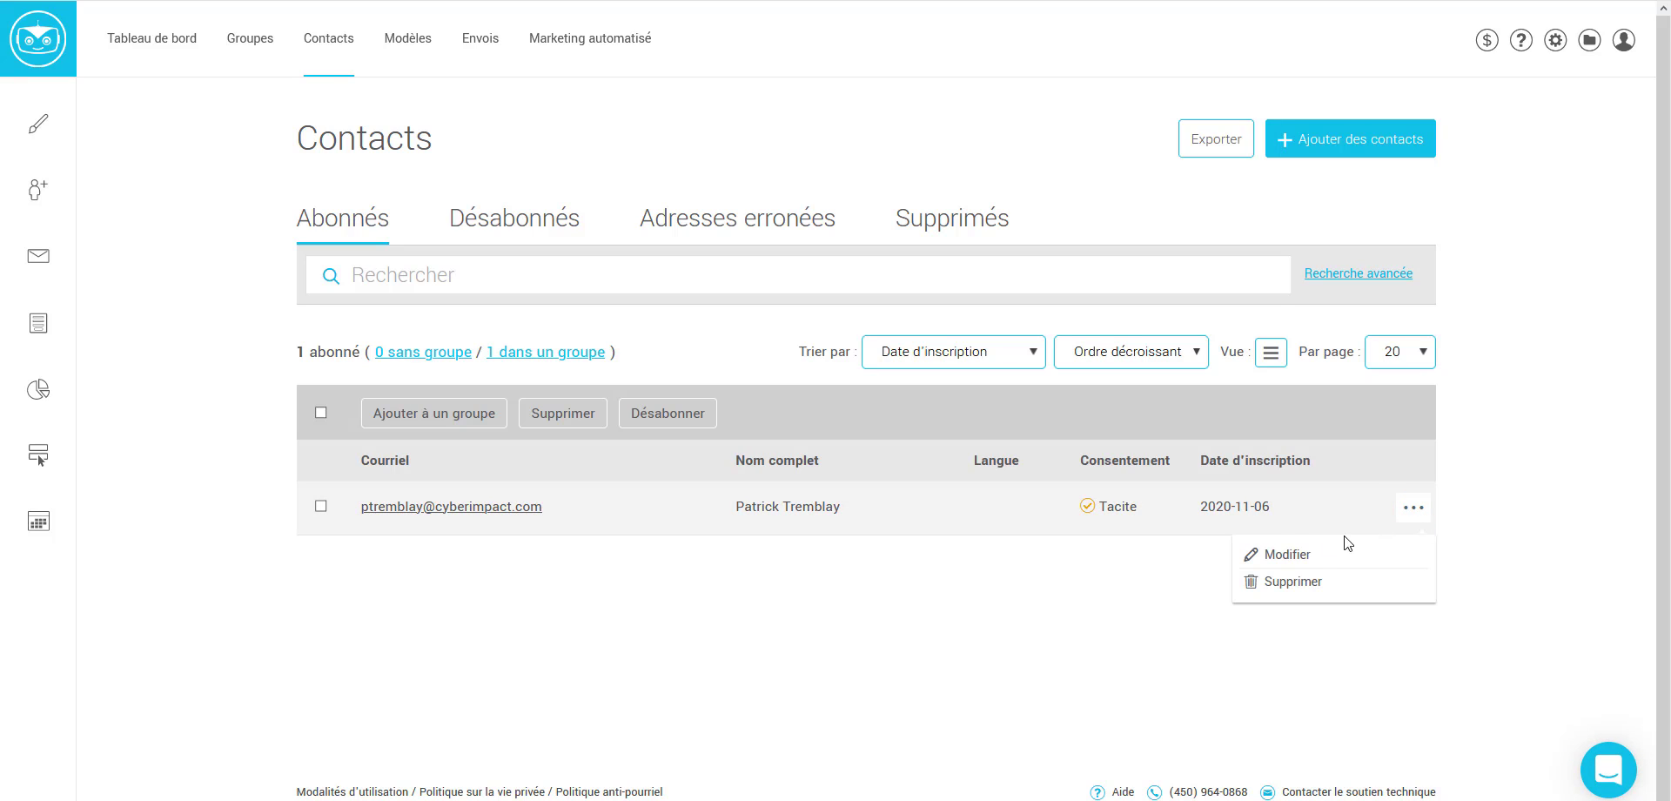
pyautogui.click(1288, 553)
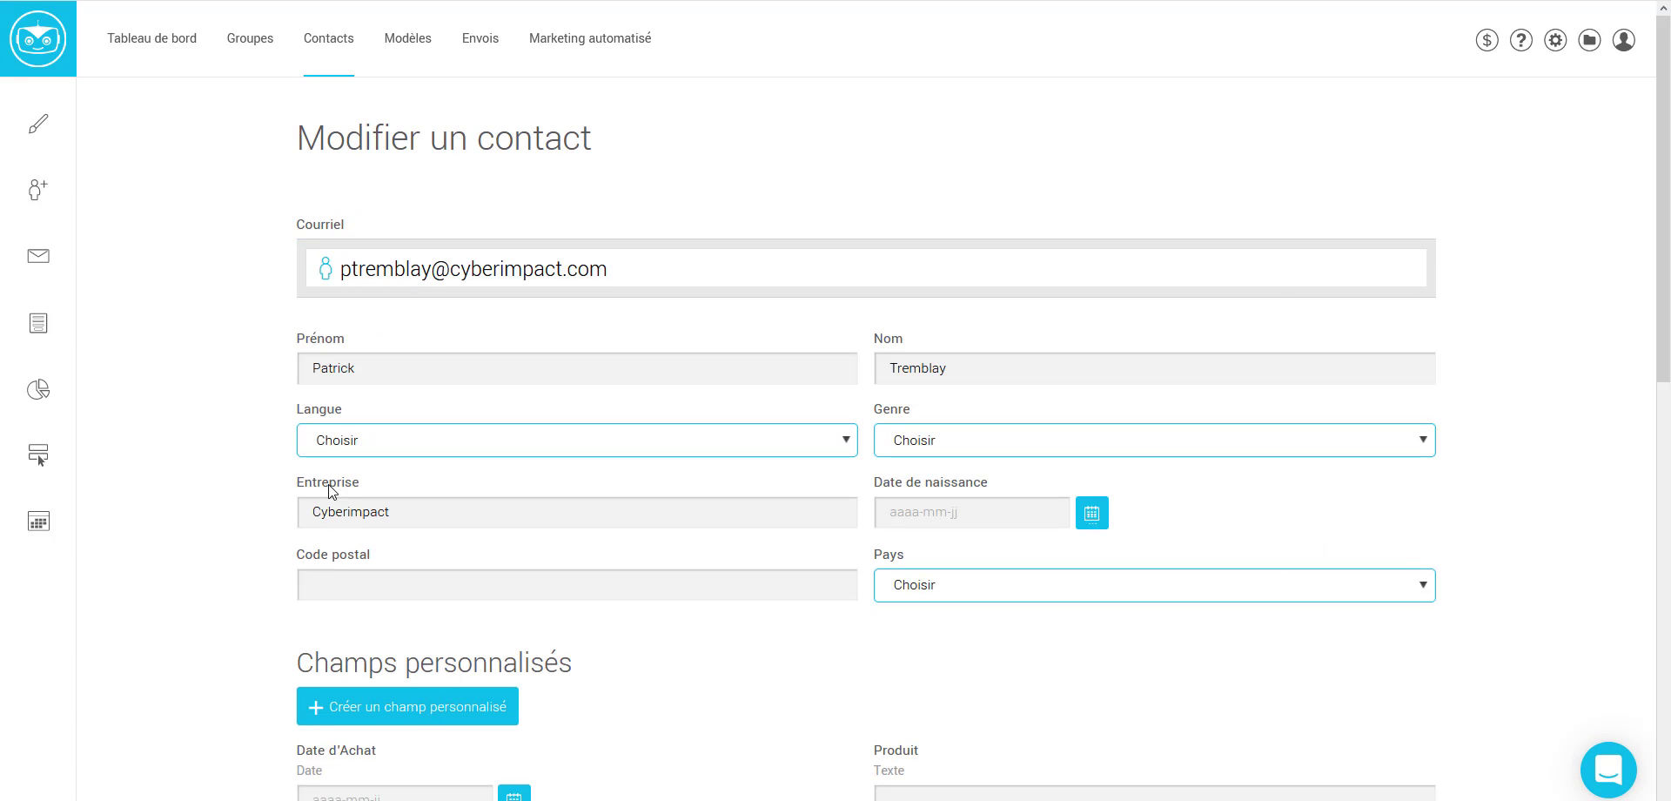
pyautogui.scroll(-4, 230, 501)
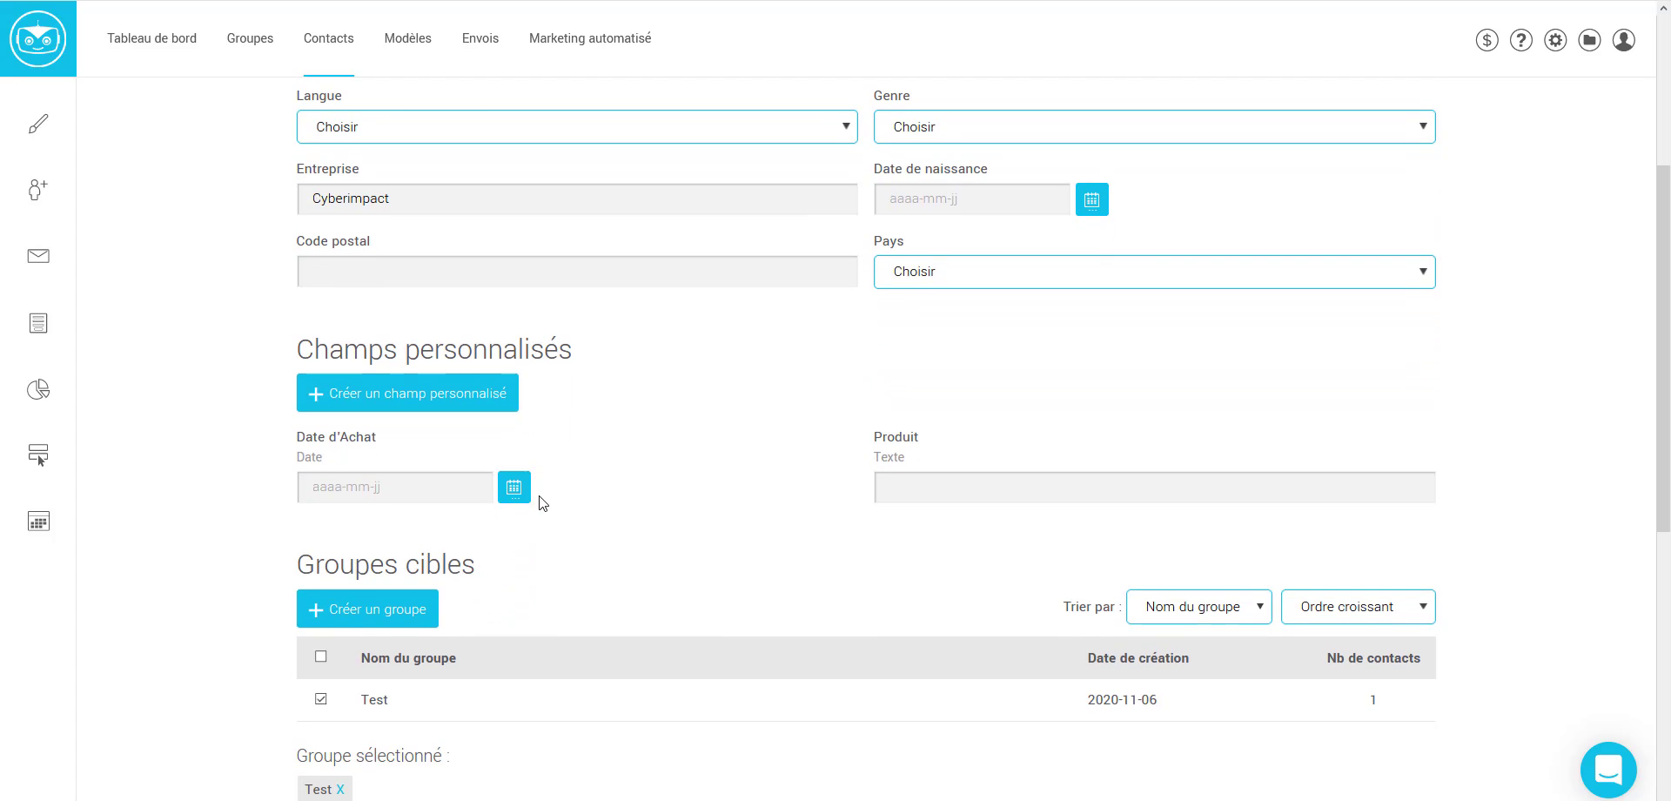
pyautogui.click(514, 489)
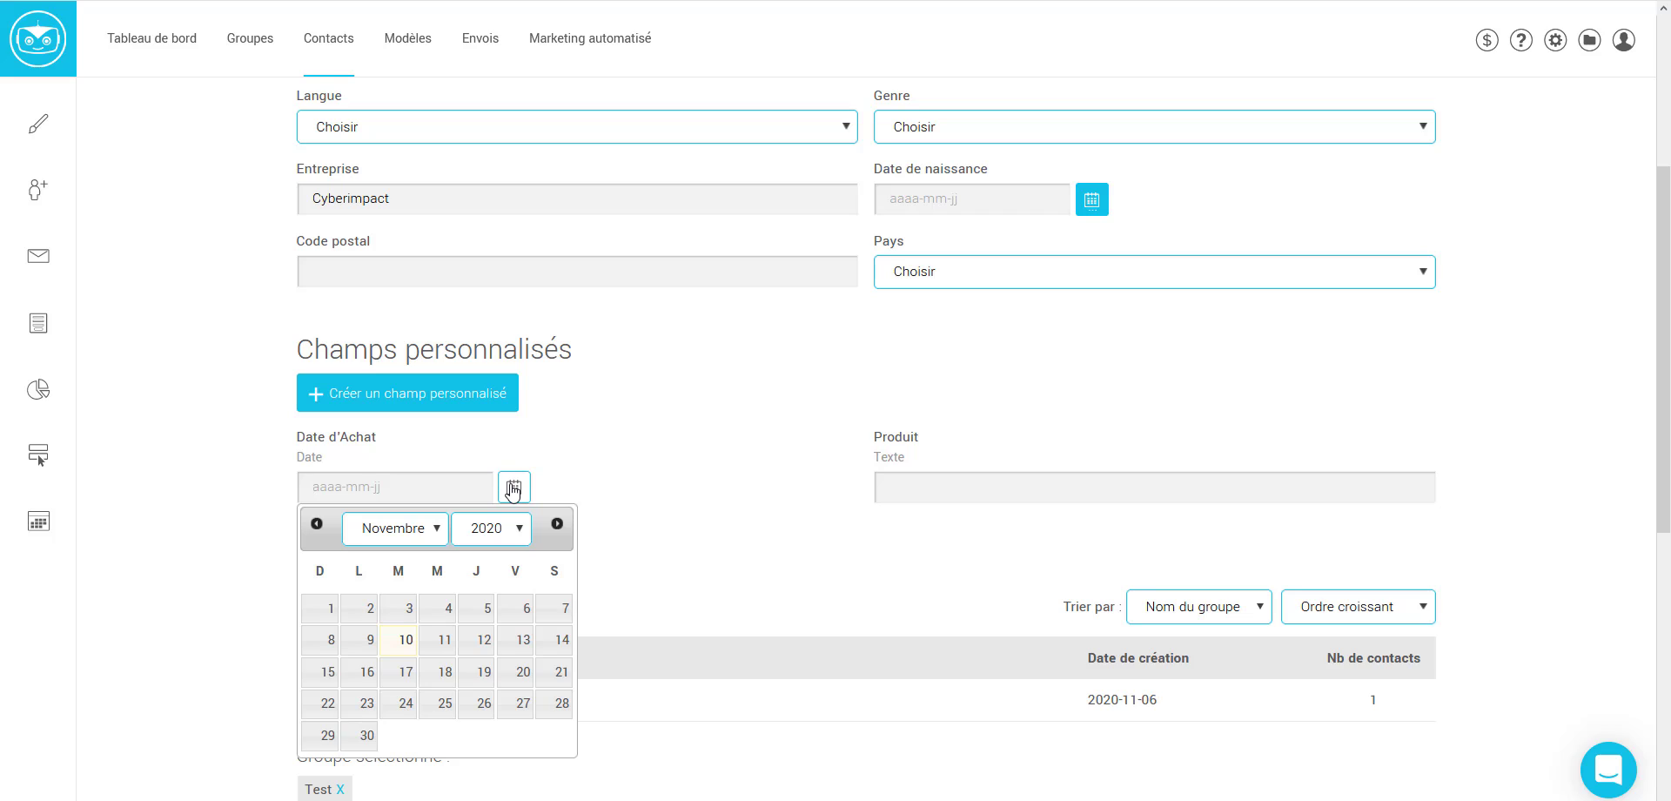
pyautogui.click(317, 526)
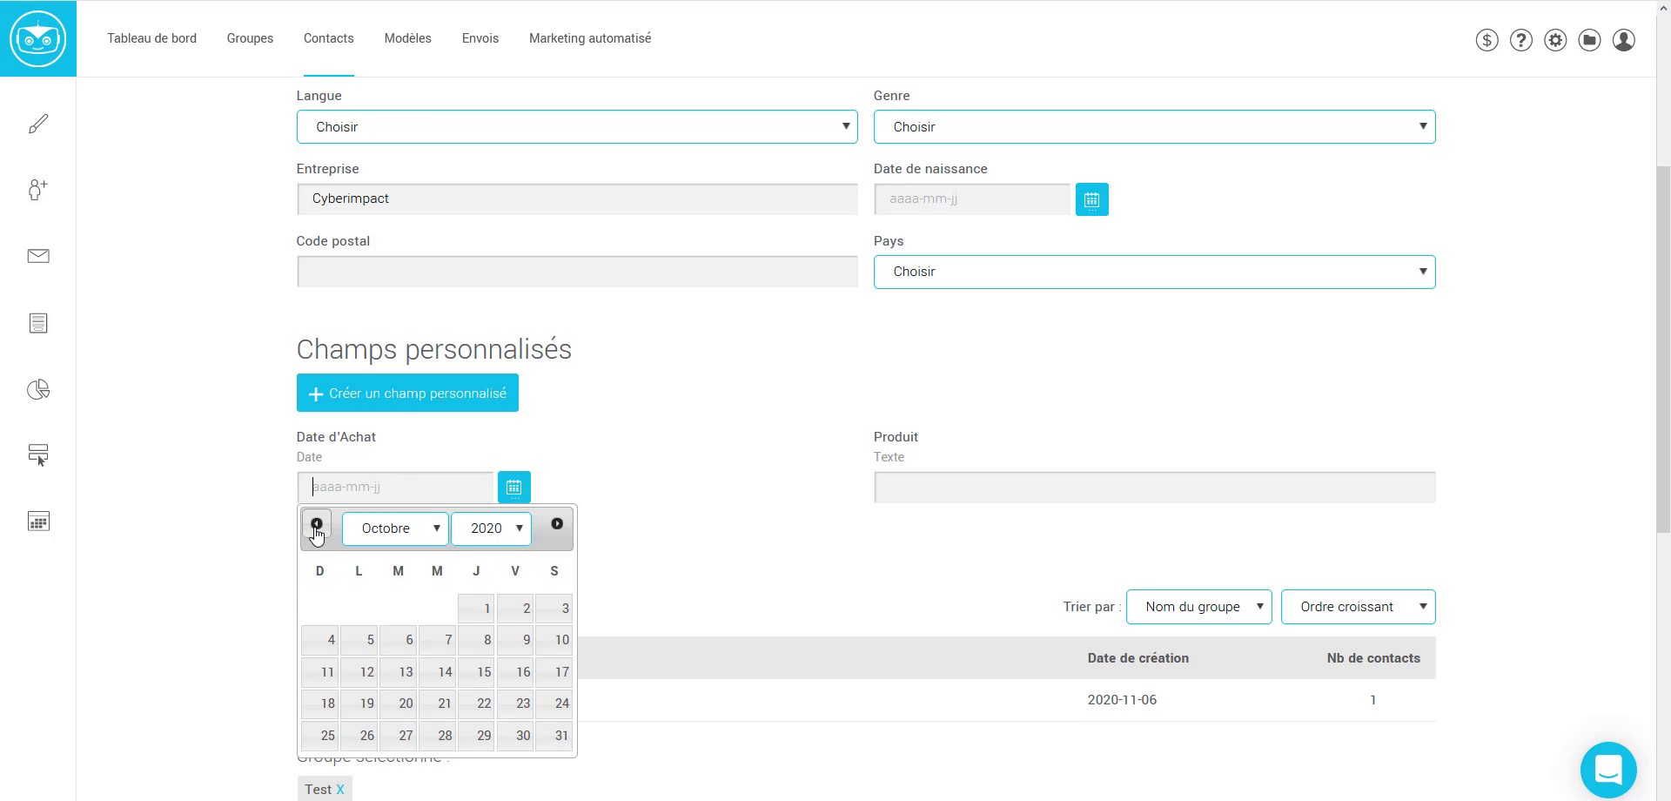
pyautogui.click(316, 526)
pyautogui.click(473, 678)
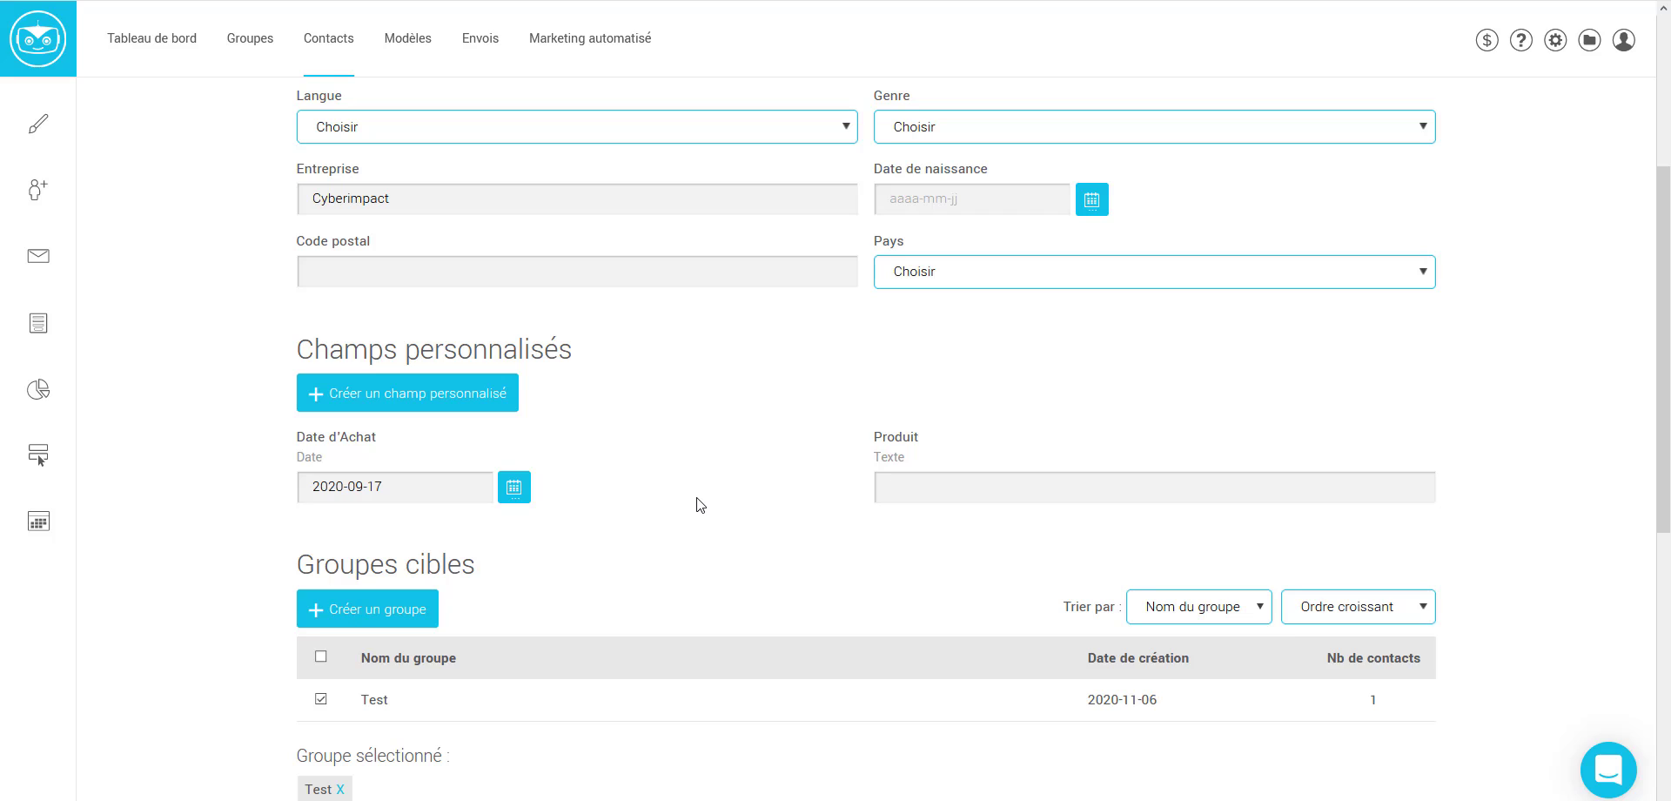
# - Enter "crayons" as the contact's Produit, save the contact and display the custom fields on its record
pyautogui.write('crayons')
pyautogui.scroll(-3, 688, 496)
pyautogui.scroll(-3, 132, 526)
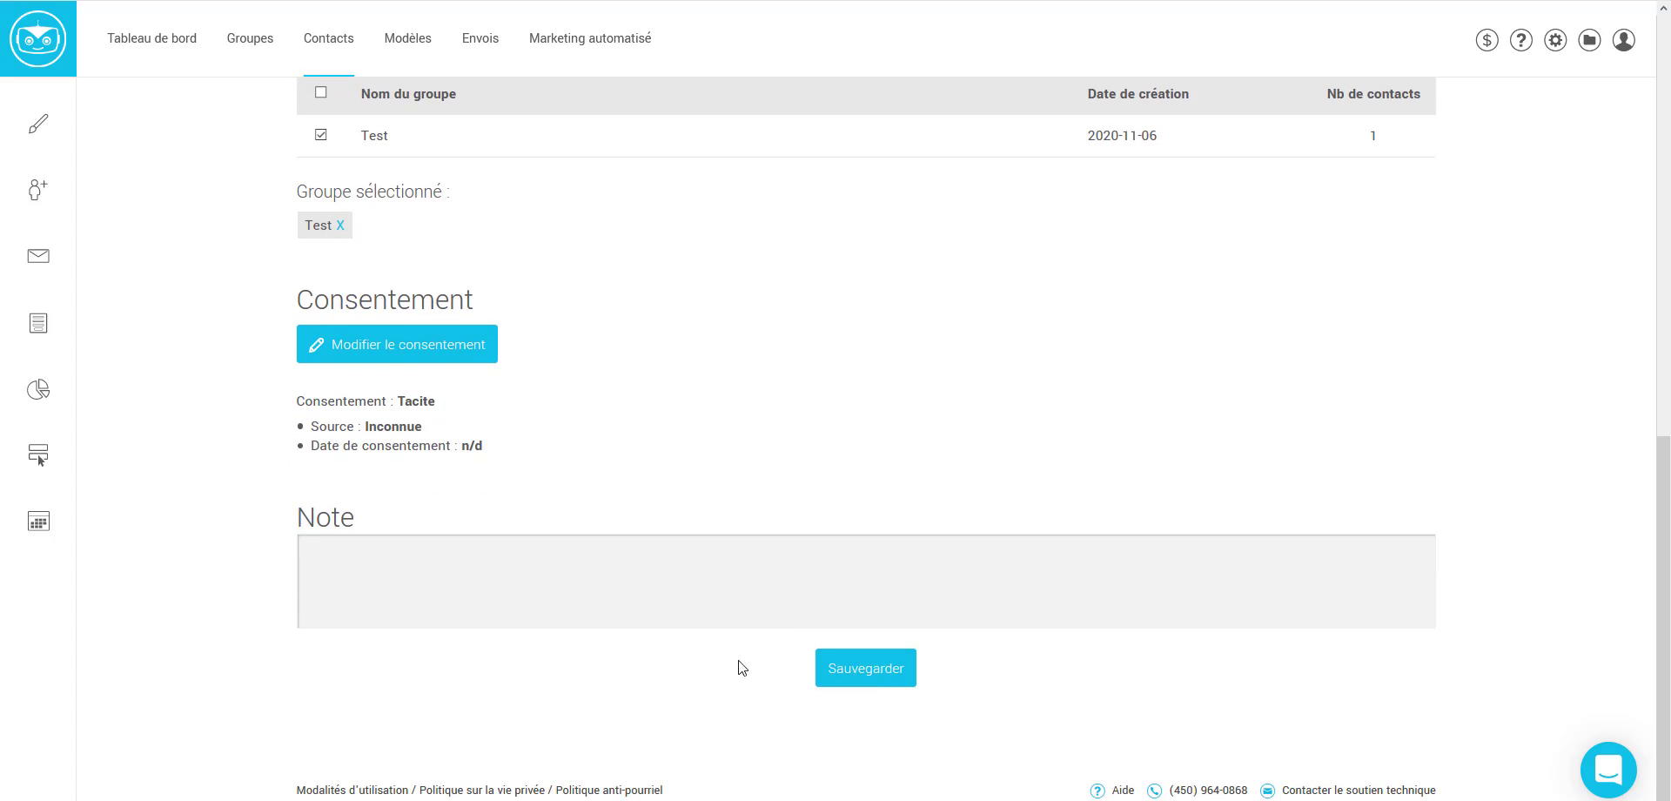
pyautogui.click(862, 669)
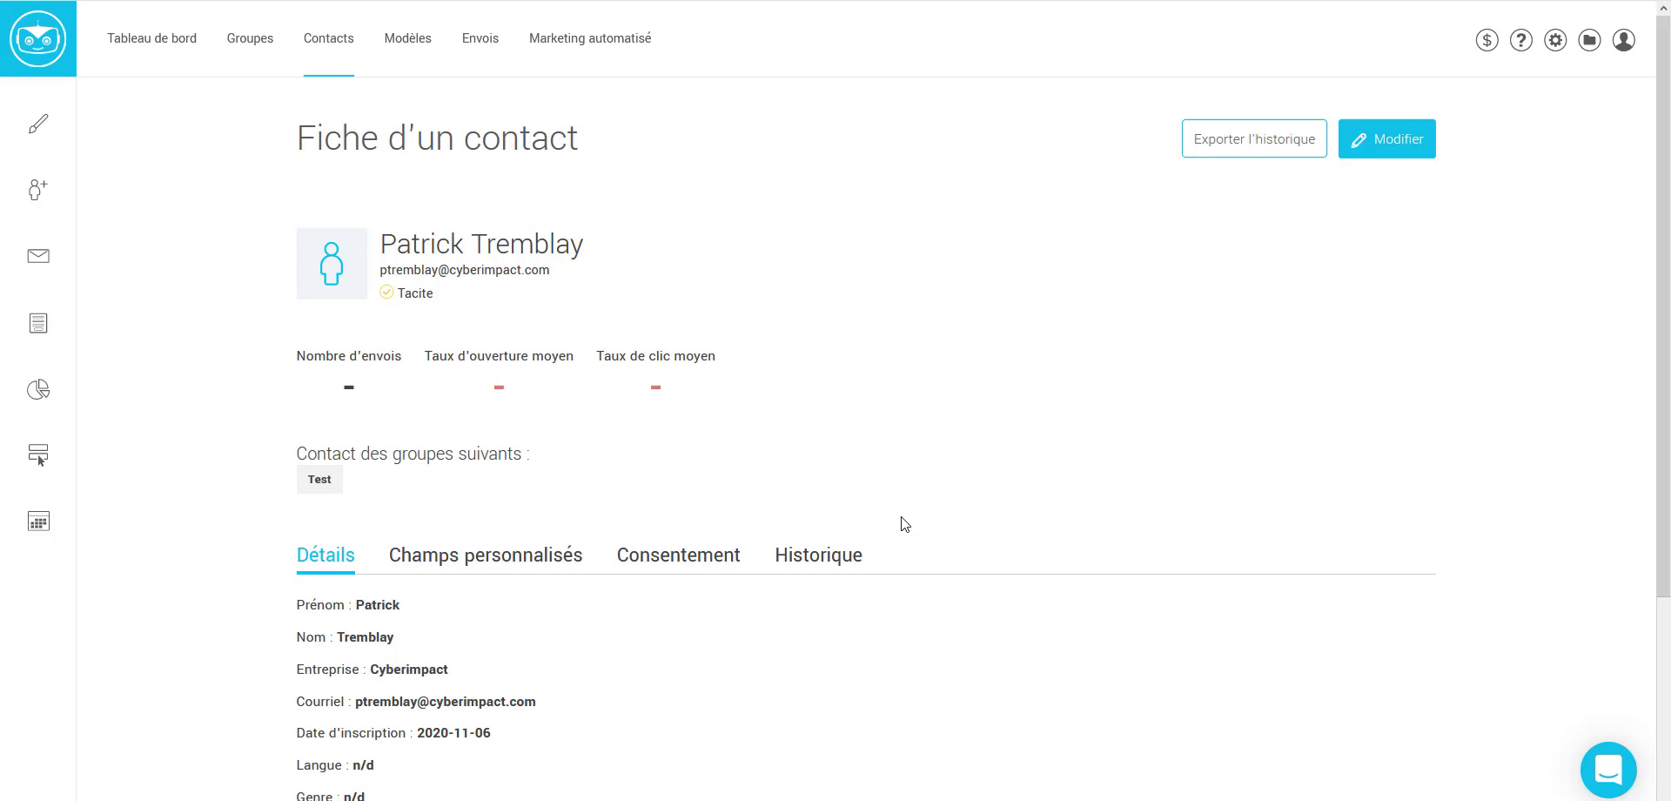
pyautogui.click(513, 557)
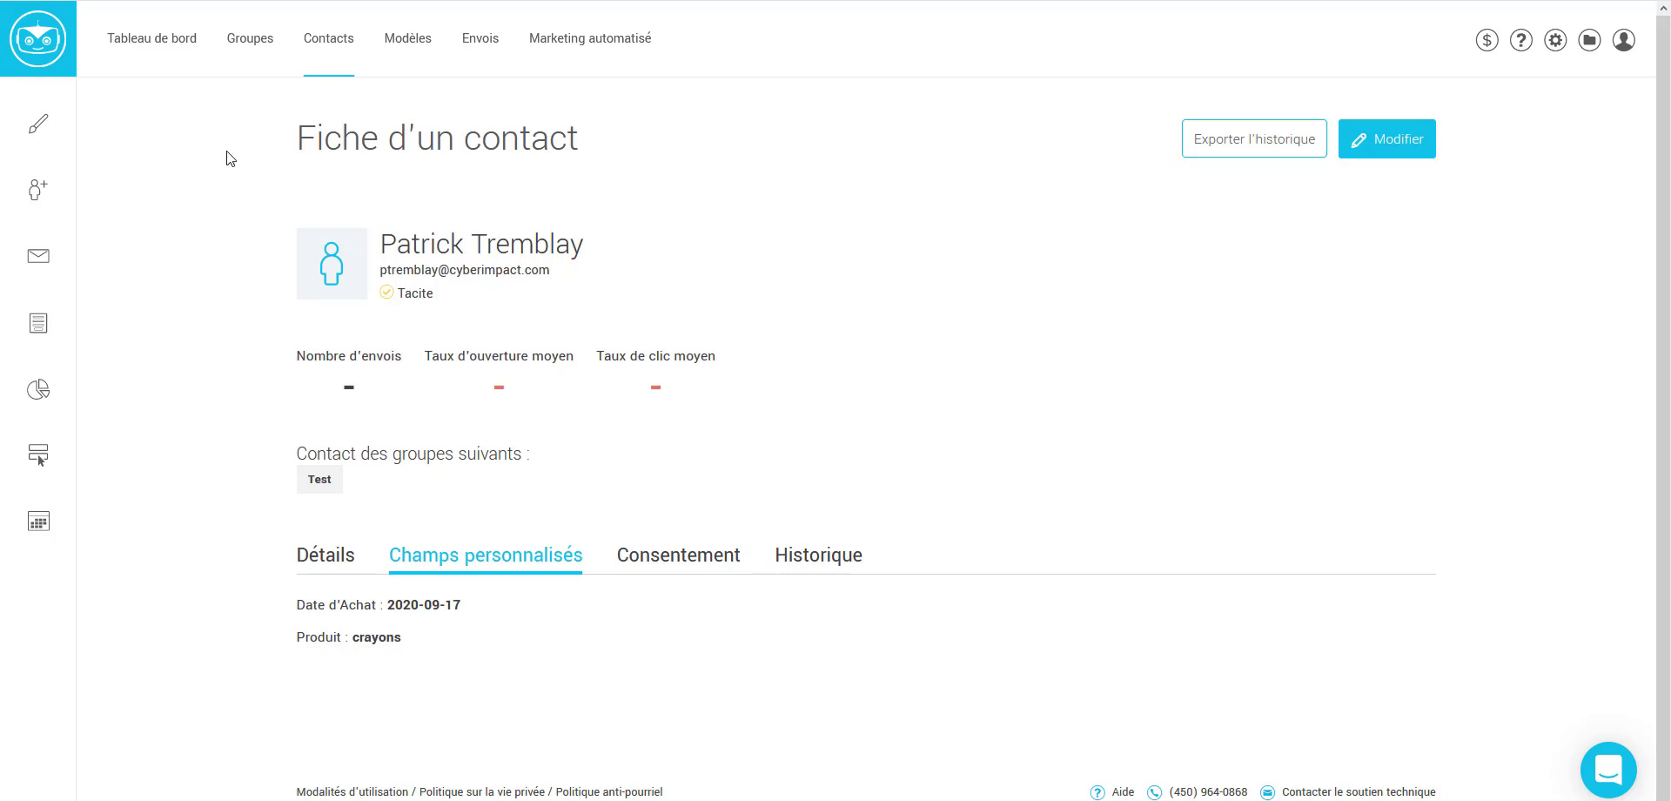
# - Go from the dashboard to the plan change page and compare the custom fields included in each plan
pyautogui.click(145, 50)
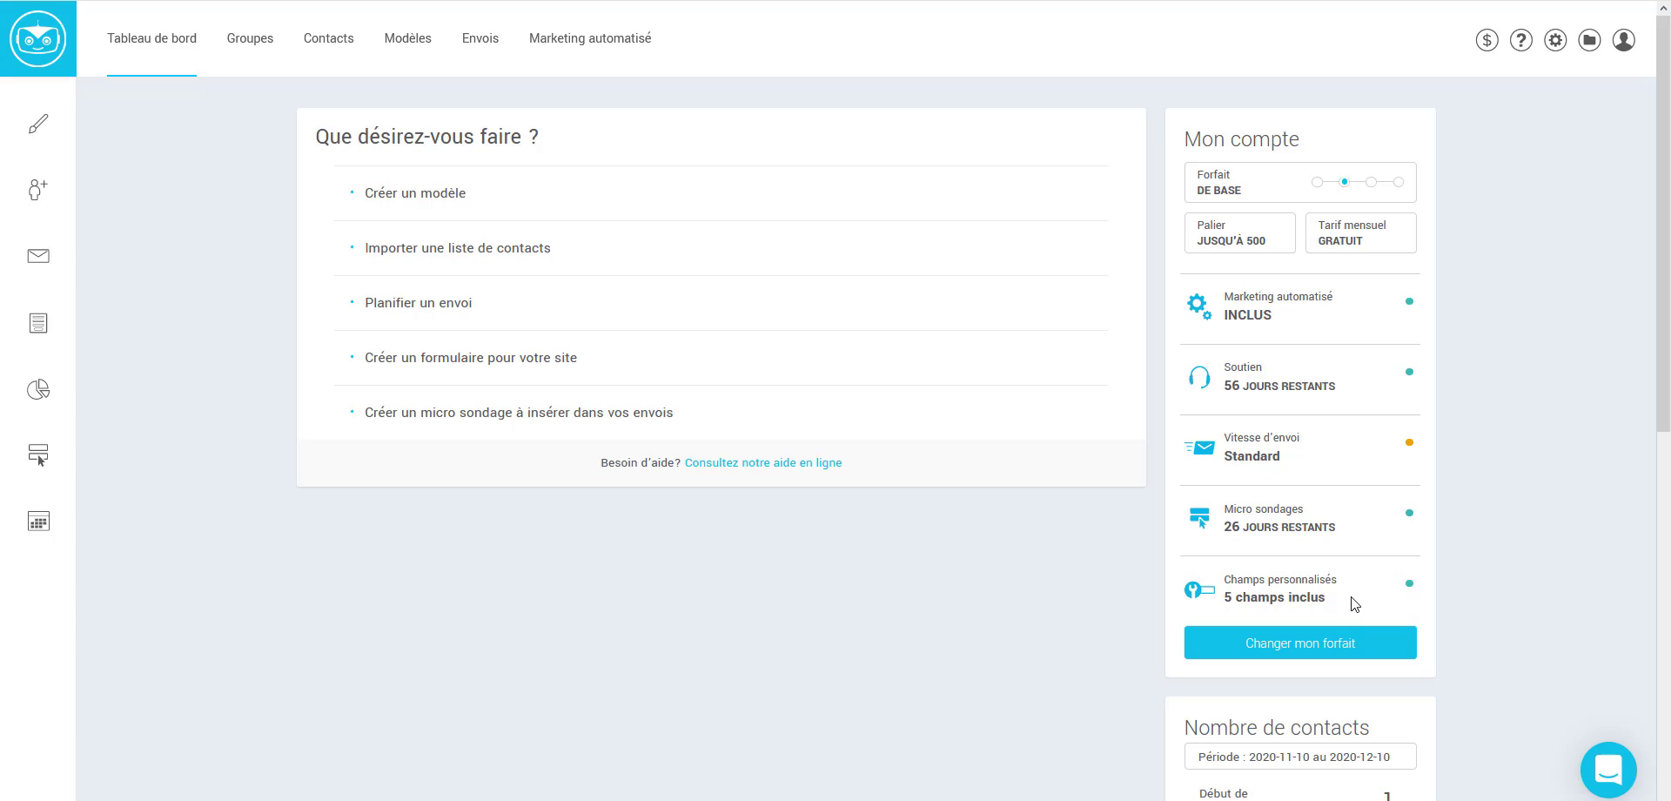
pyautogui.click(1274, 653)
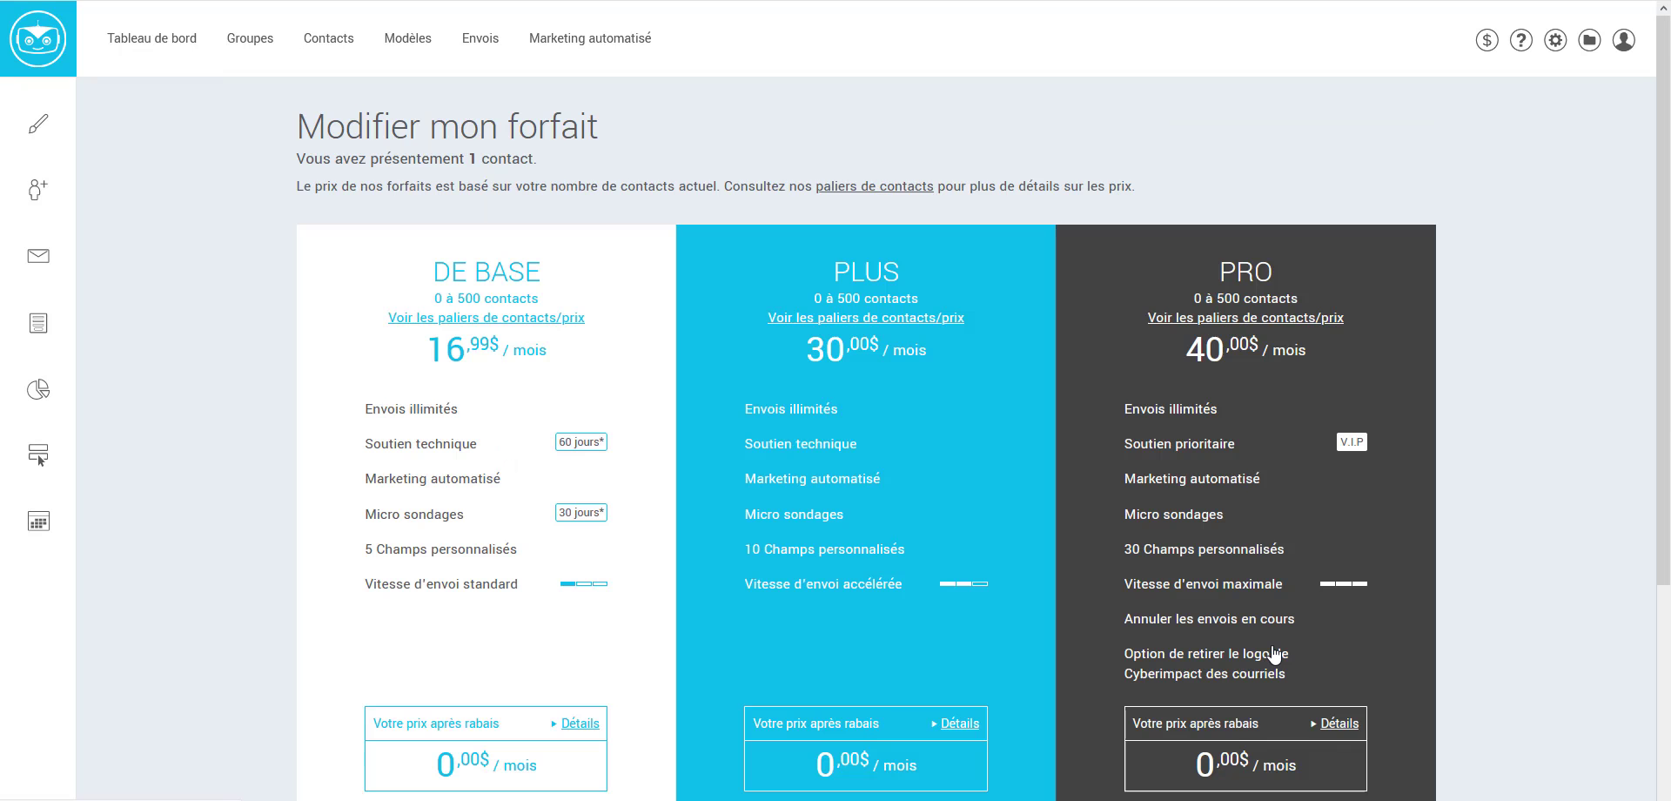
pyautogui.moveTo(1663, 154); pyautogui.dragTo(1648, 237)
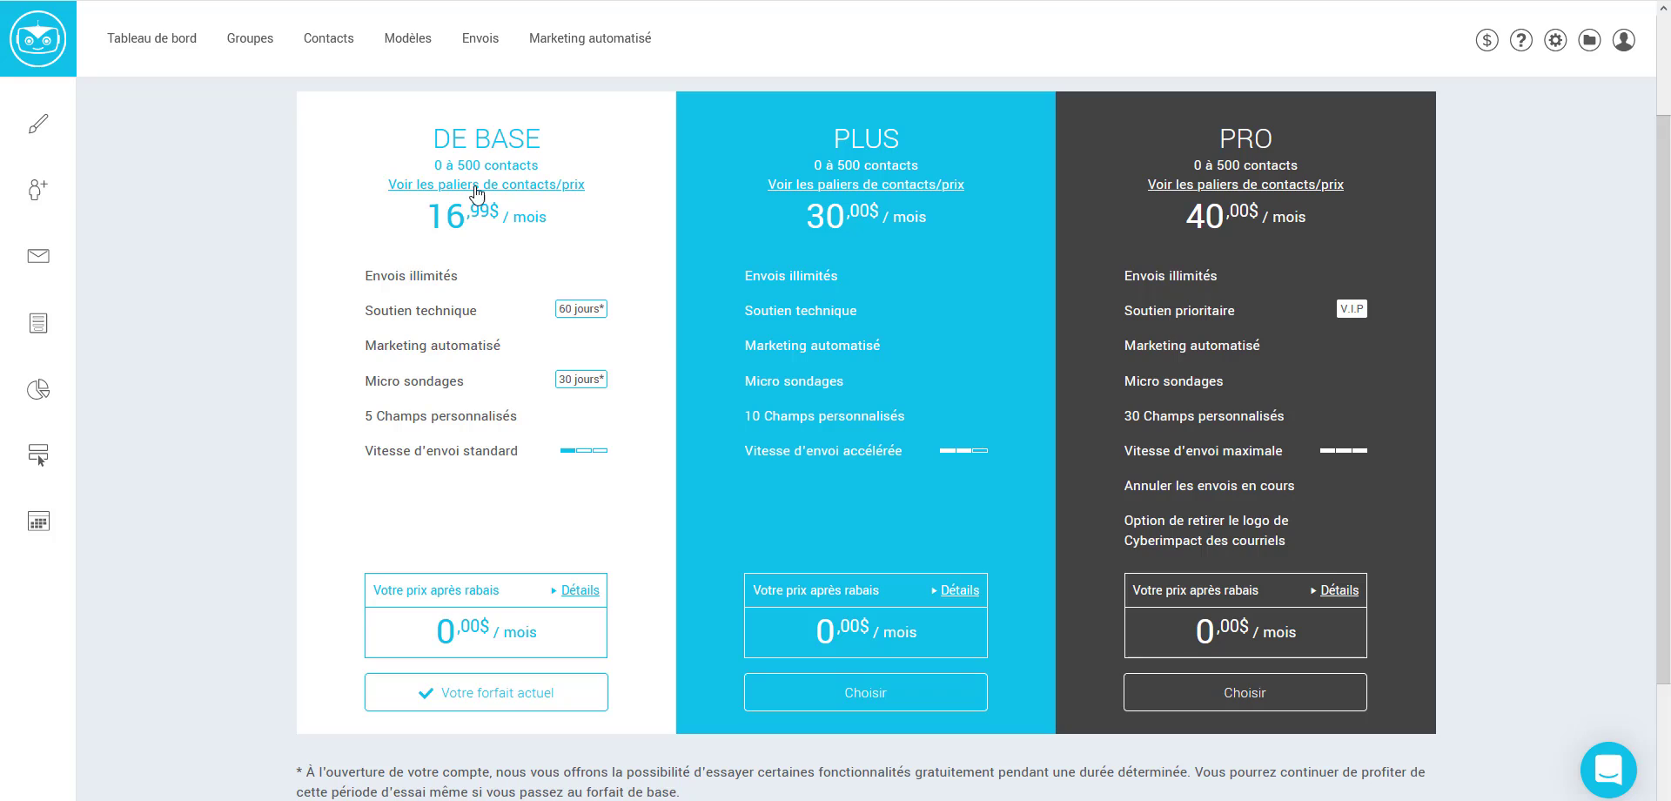
pyautogui.moveTo(433, 136); pyautogui.dragTo(533, 136)
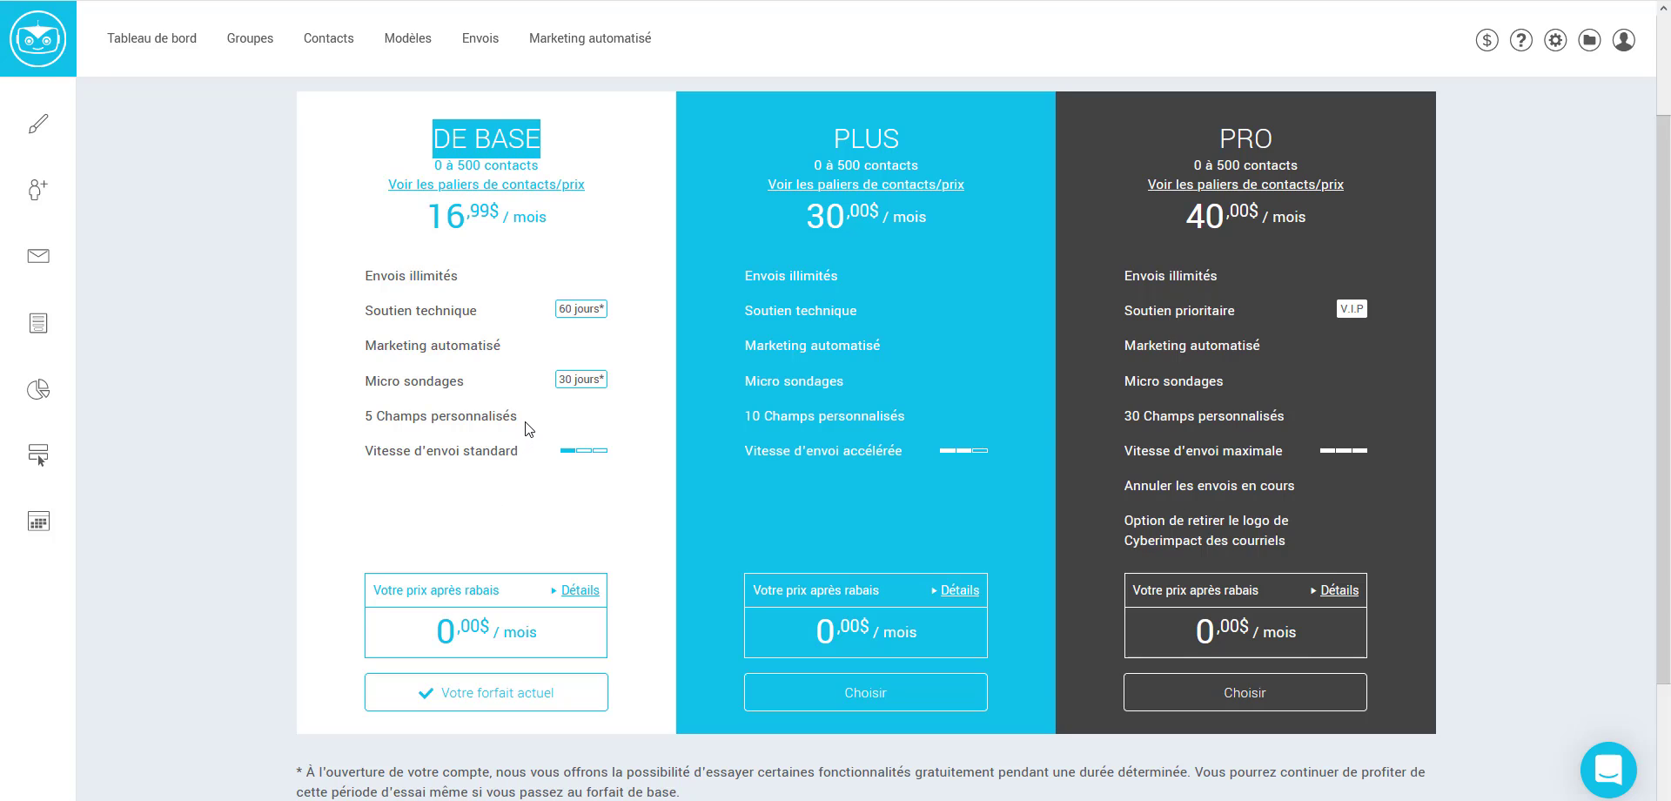
pyautogui.moveTo(529, 419); pyautogui.dragTo(363, 427)
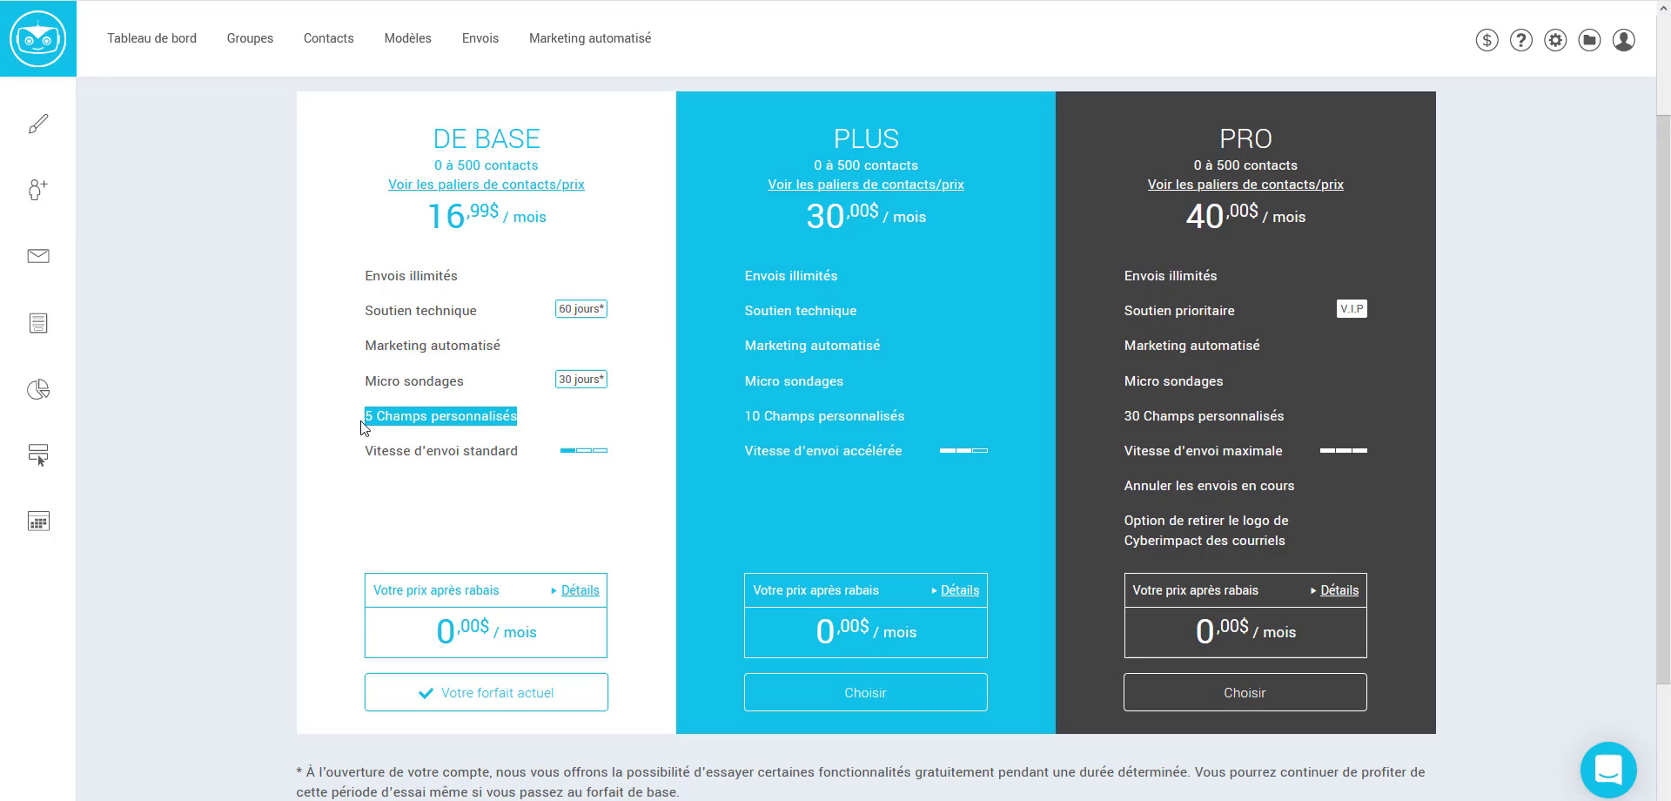
pyautogui.click(544, 503)
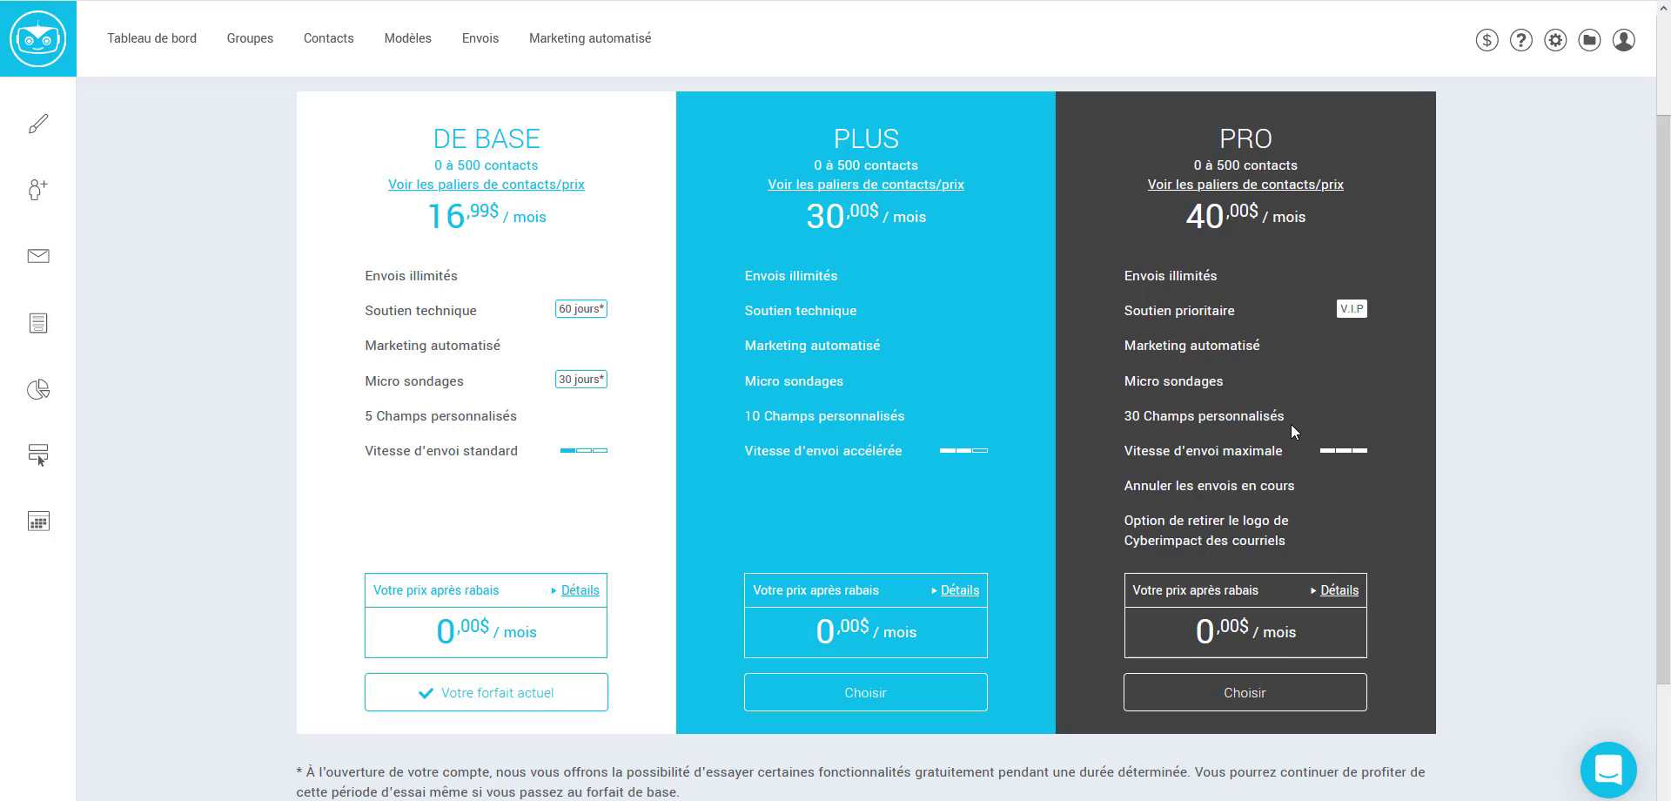
# - Switch the account to the PRO plan with immediate effect and return to the dashboard
pyautogui.click(1239, 695)
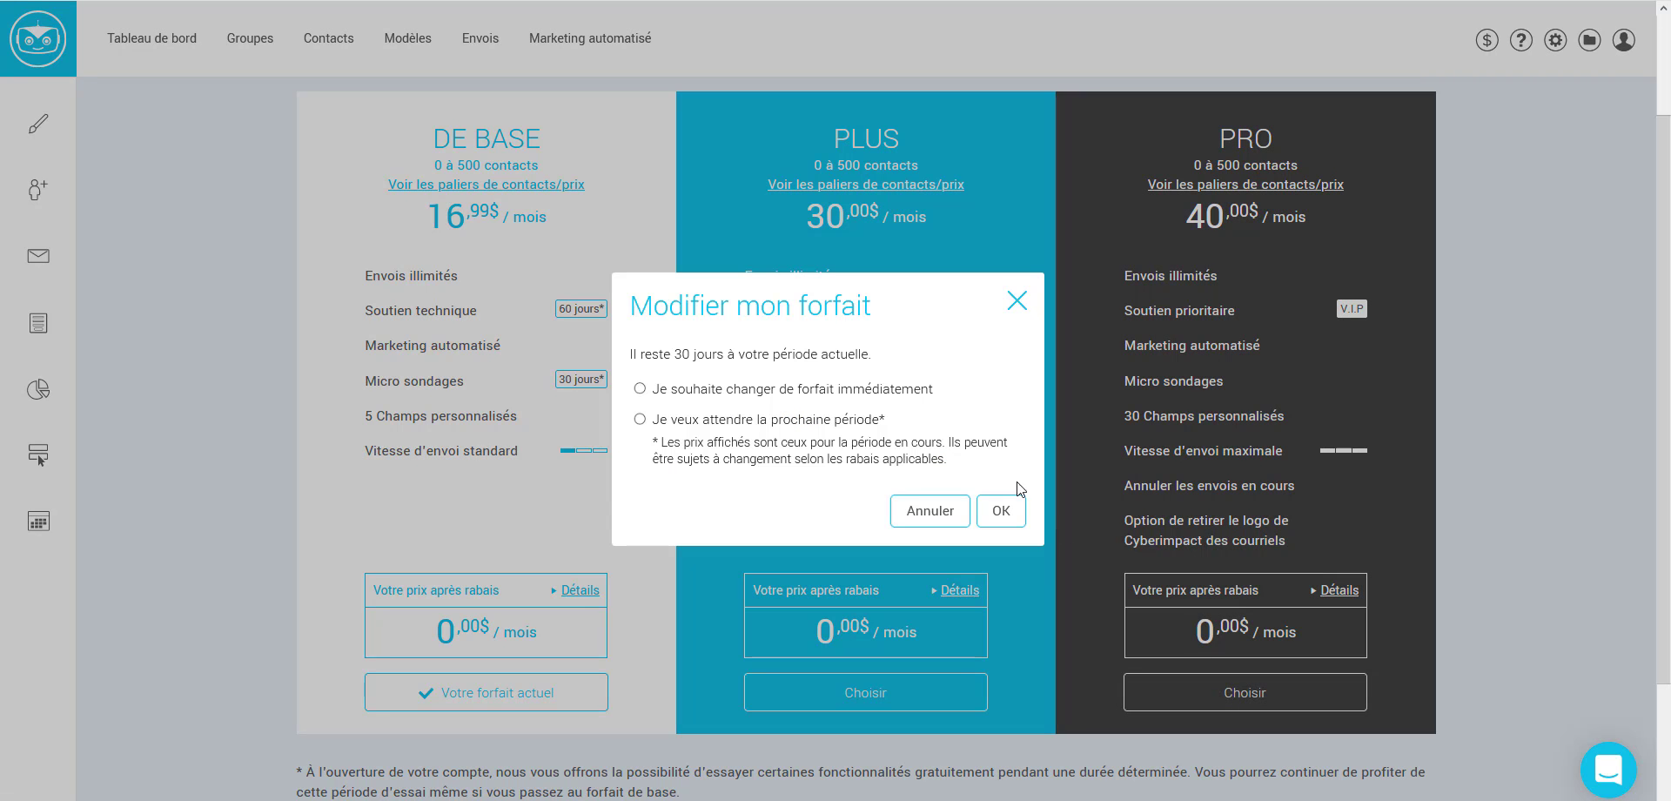
pyautogui.click(805, 392)
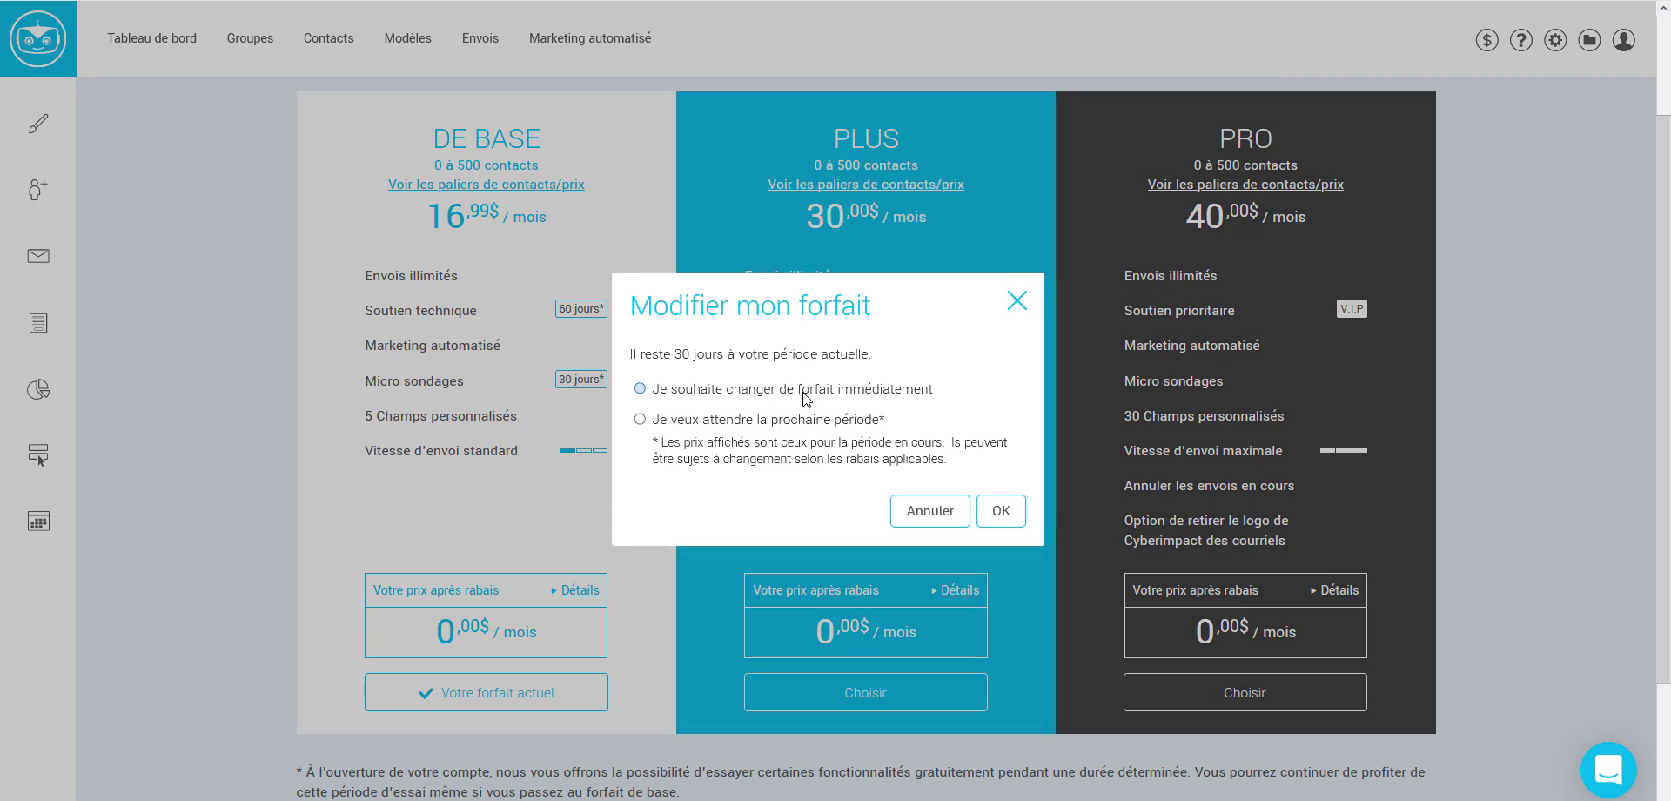
pyautogui.click(999, 518)
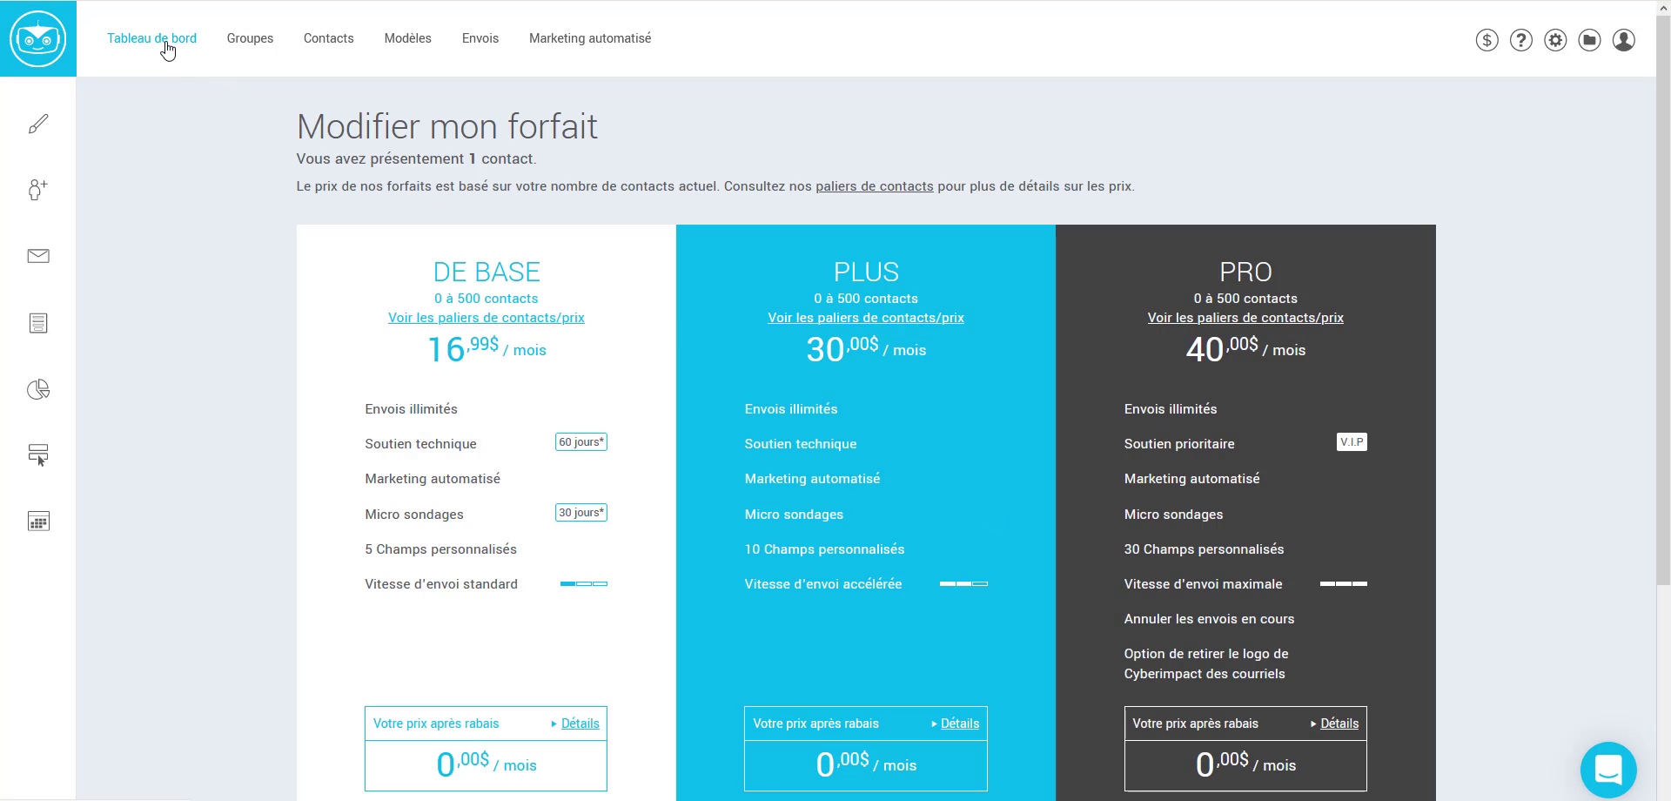
pyautogui.click(168, 50)
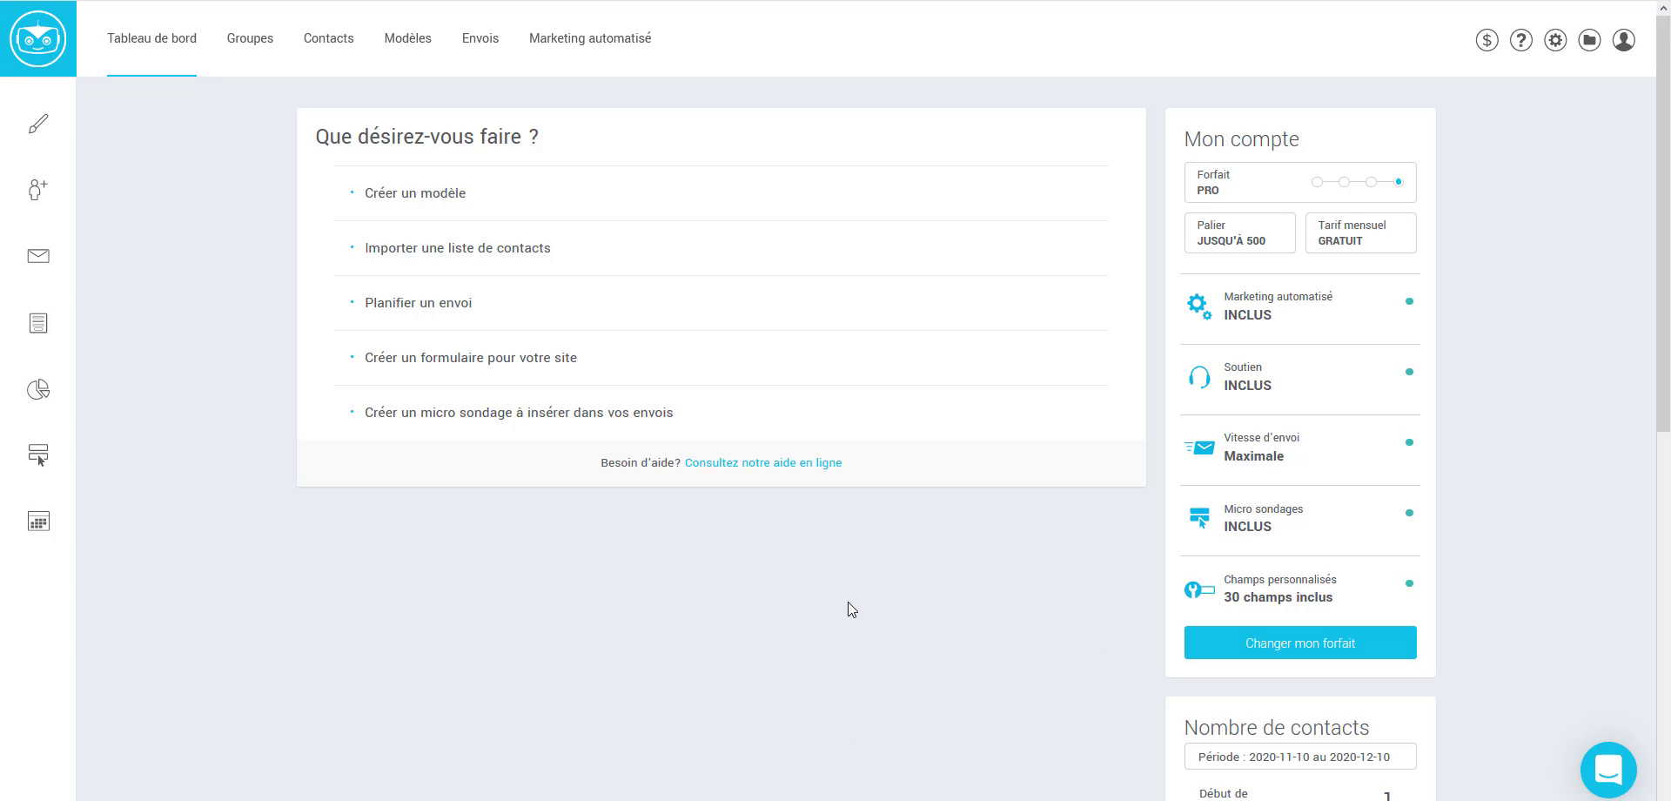
# - View the online help centre and the support chat, closing each one
pyautogui.click(1521, 41)
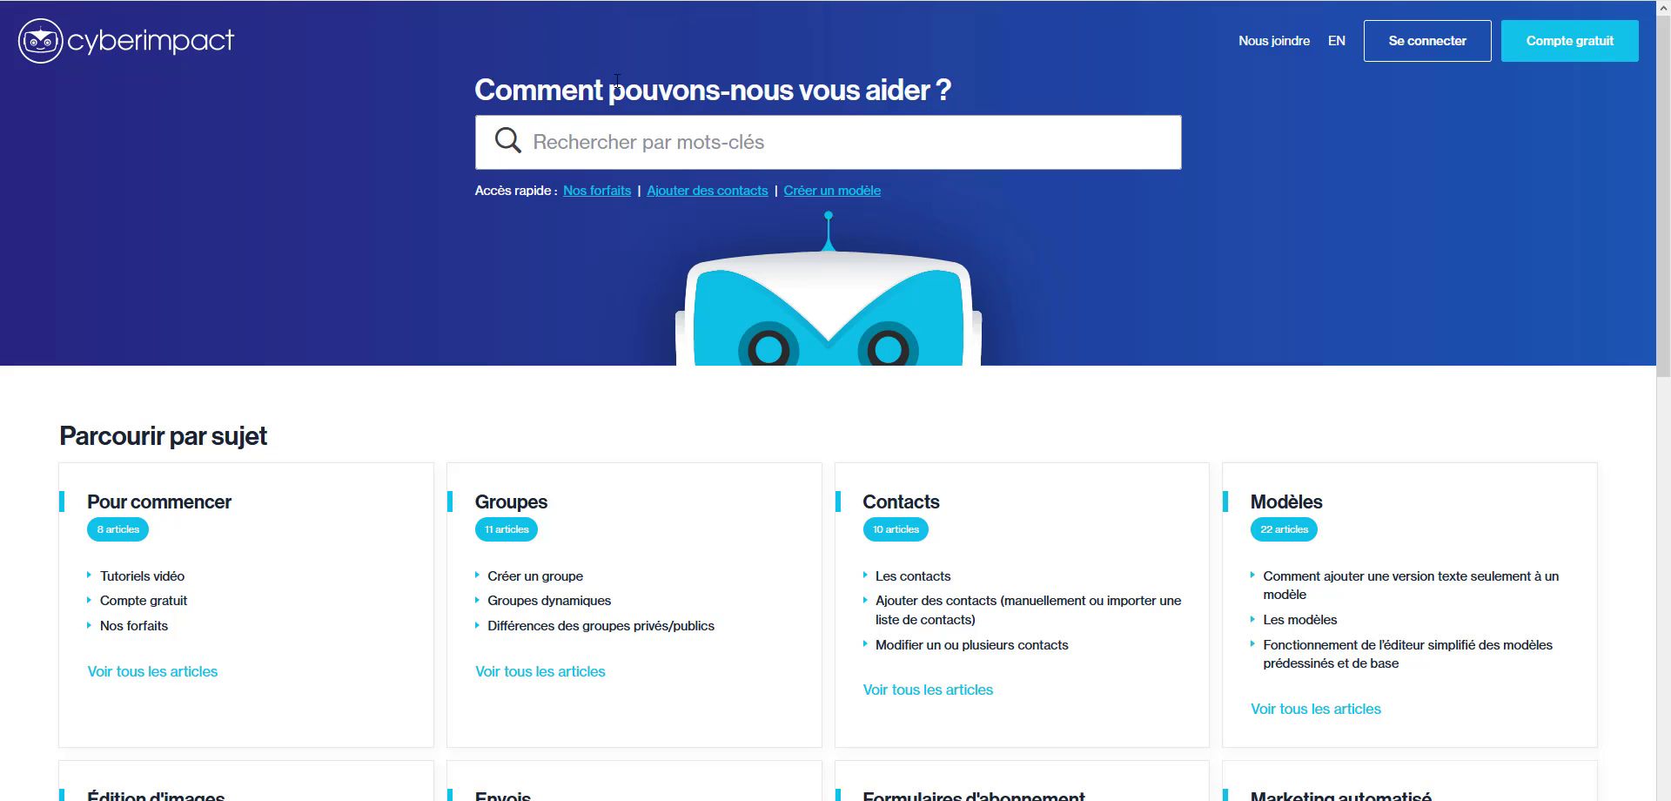
pyautogui.hotkey('ctrl', 'w')
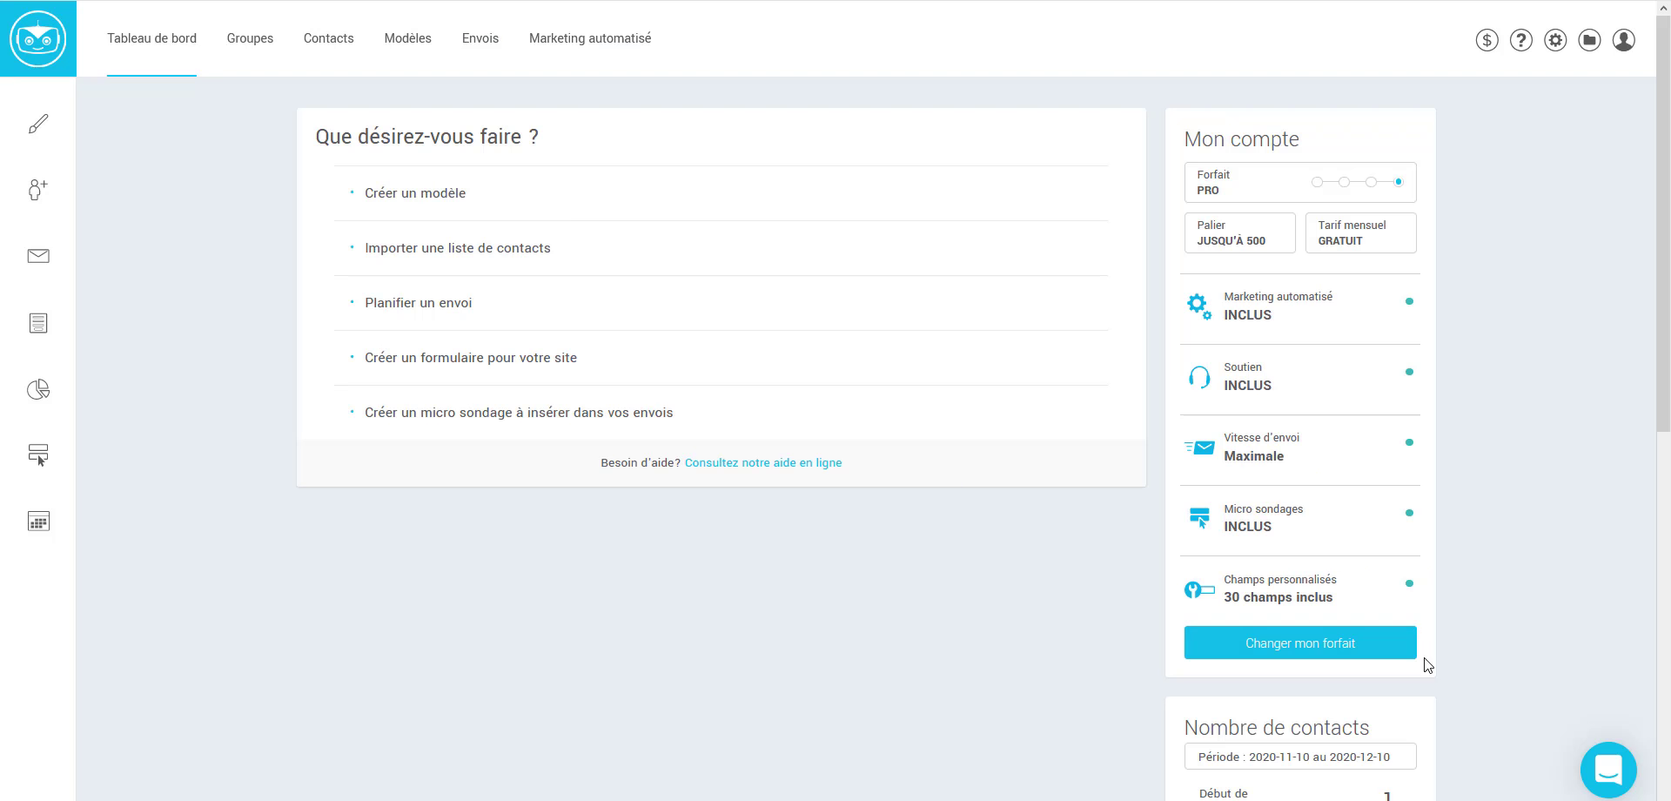
pyautogui.click(1592, 770)
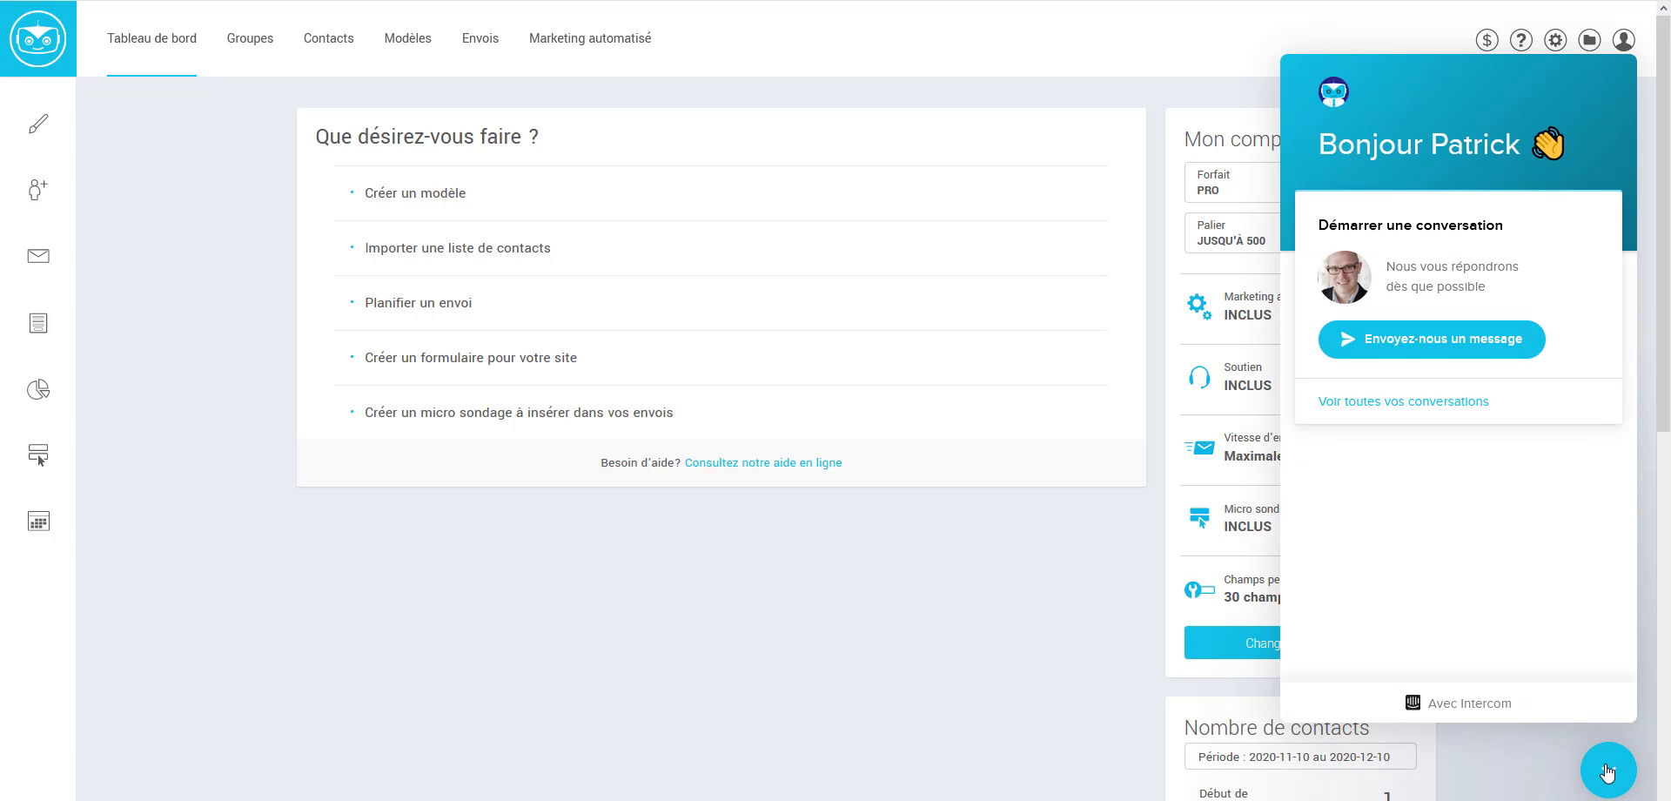
pyautogui.click(1607, 772)
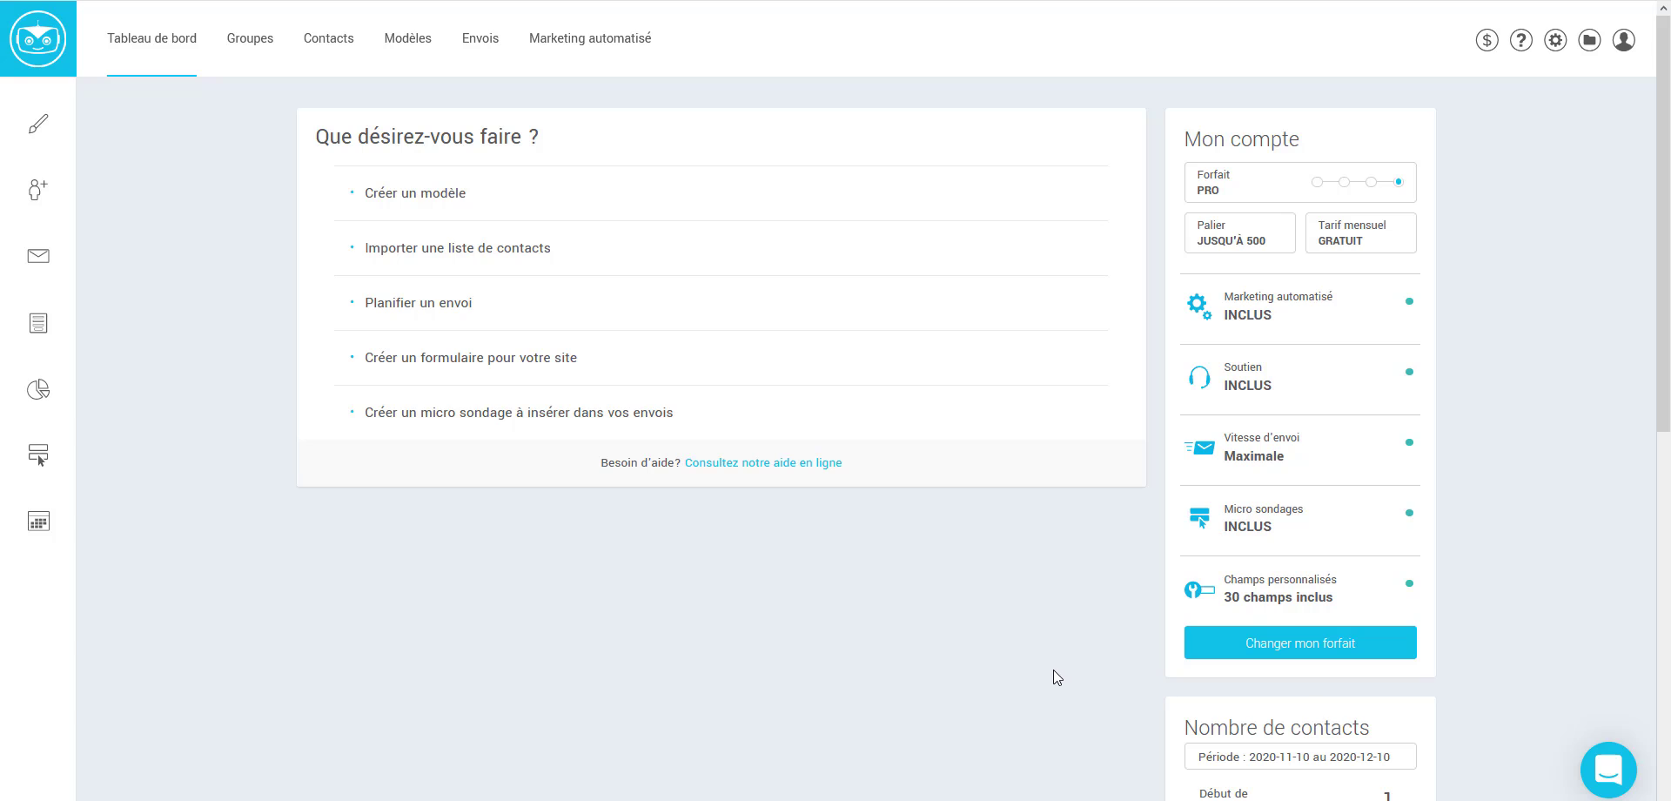